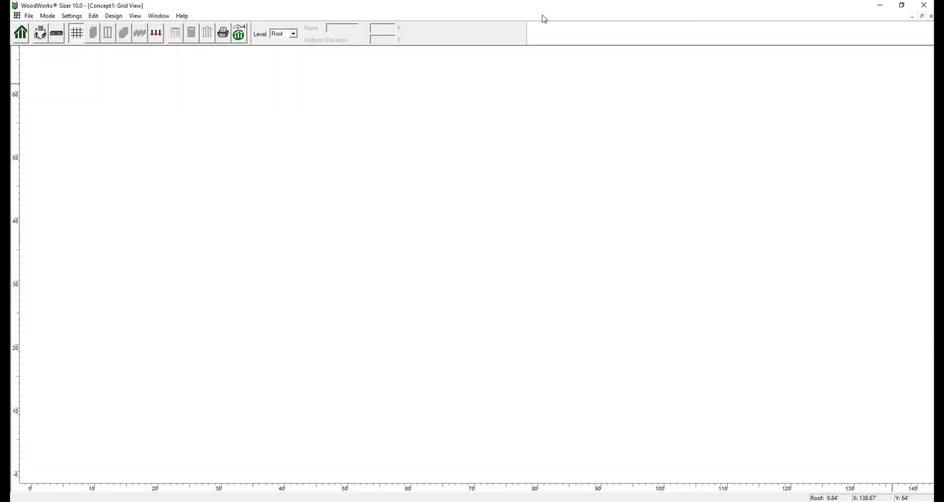
Switch the model's unit system to Metric.
left_click(70, 18)
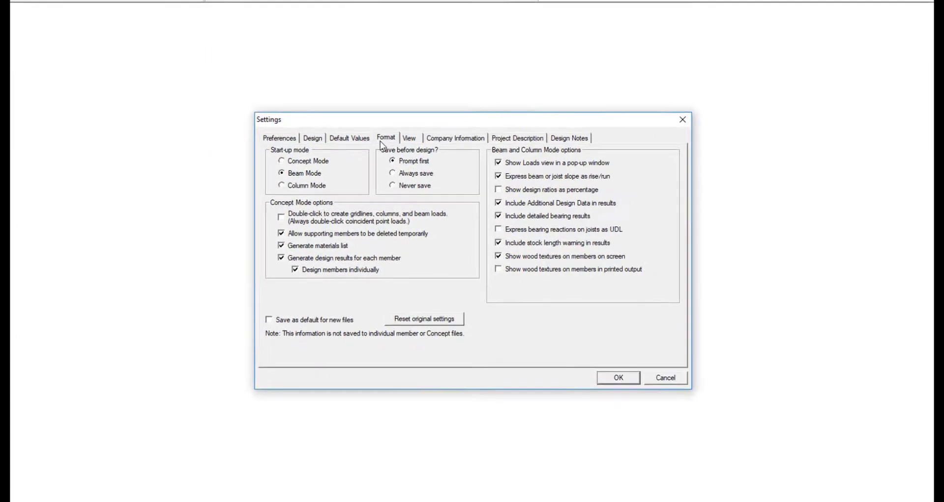
left_click(401, 158)
left_click(344, 181)
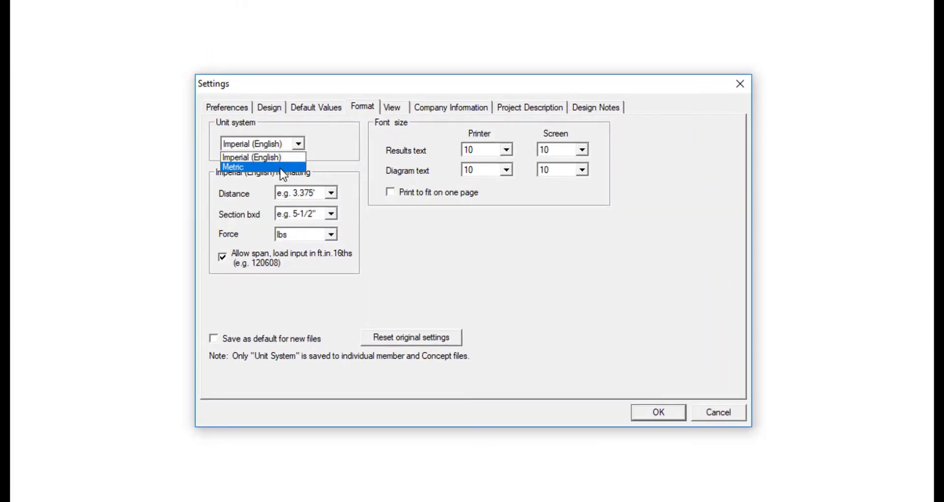
left_click(281, 168)
left_click(660, 420)
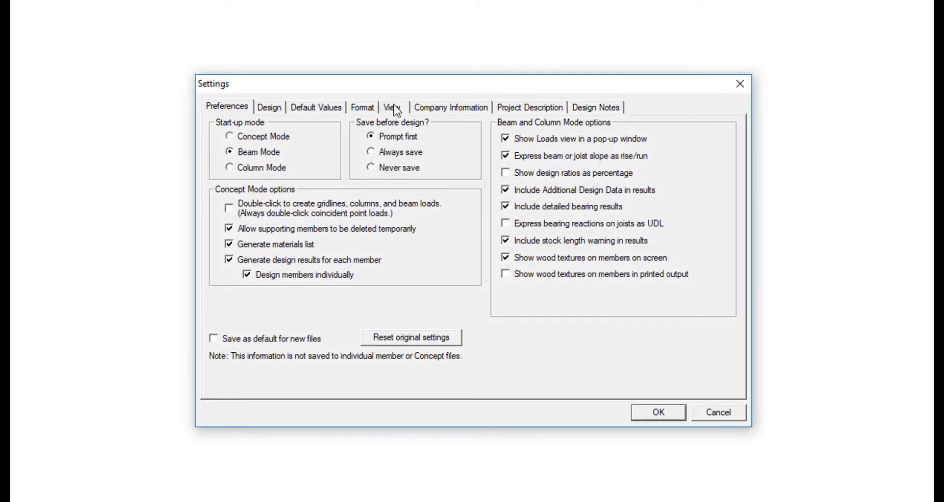
Set the snap increments to 100 and 10 and the viewing area to 20 m.
left_click(392, 108)
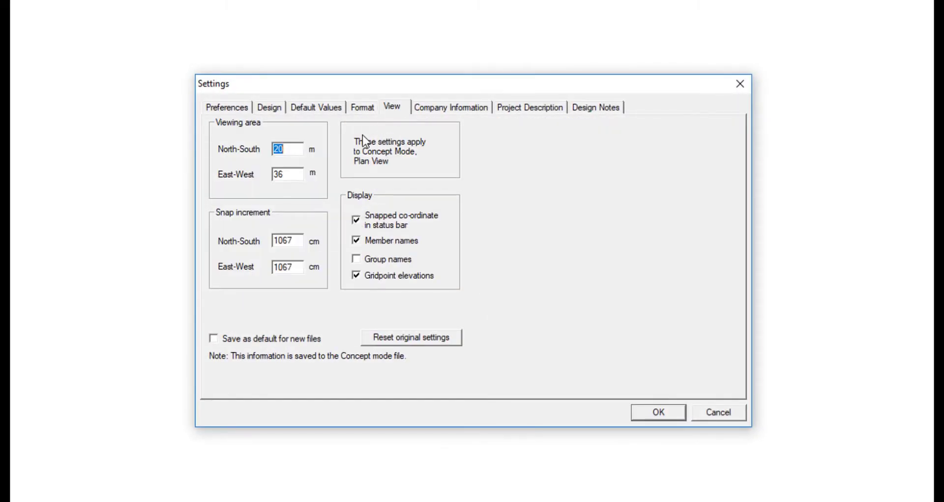
double_click(299, 240)
type("100")
key("Tab")
type("10")
double_click(297, 175)
type("20")
left_click(658, 412)
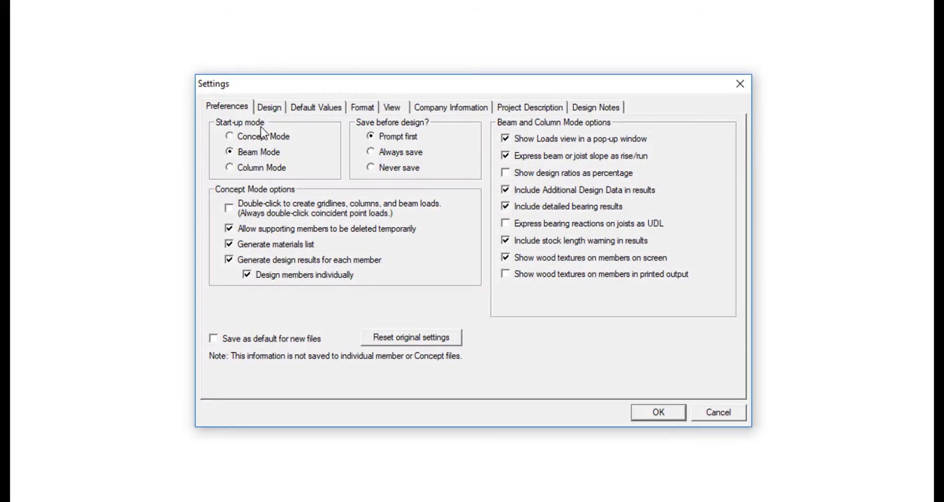
Choose the CSA O86-14 Annex B glulam design method and close Settings.
left_click(267, 109)
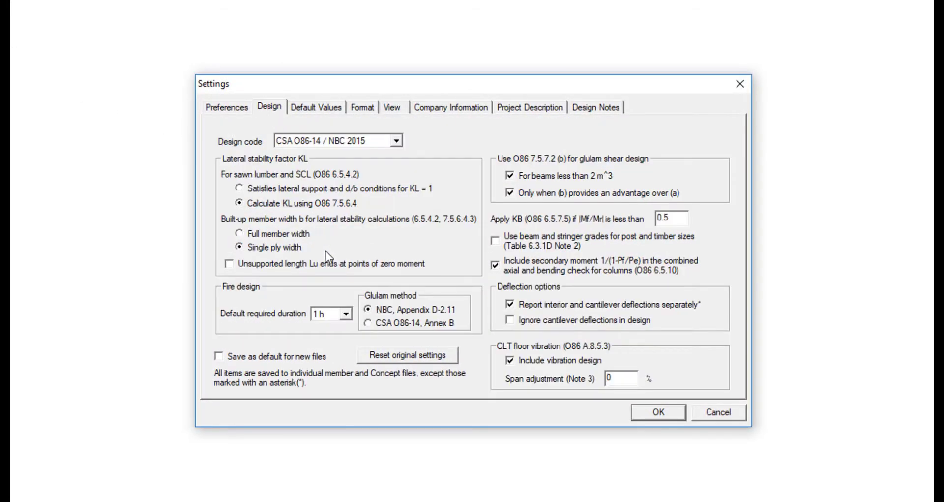
left_click(369, 324)
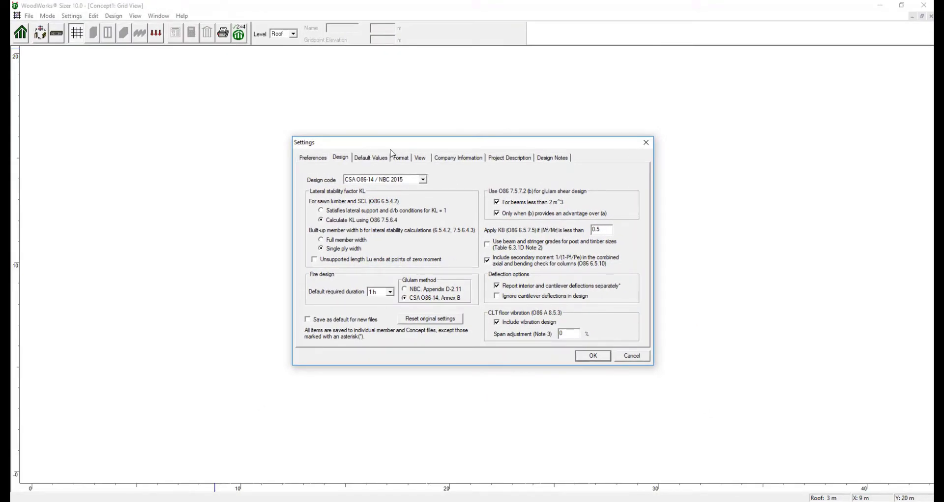
left_click(367, 158)
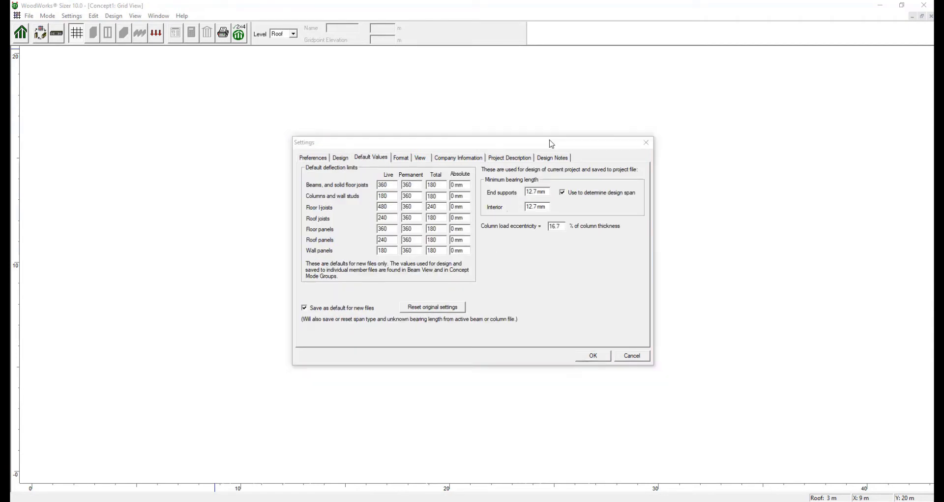
left_click(598, 360)
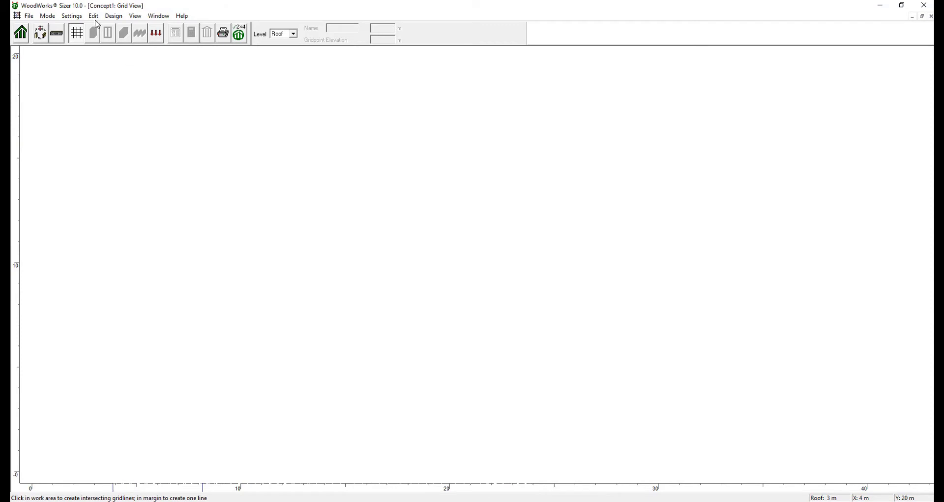
Generate gridlines across the whole plan.
left_click(94, 16)
left_click(79, 25)
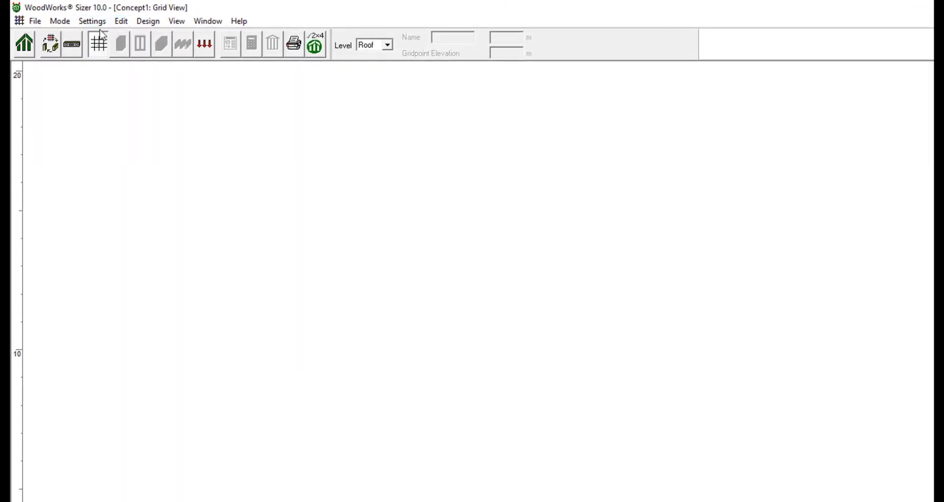
left_click(119, 22)
left_click(119, 23)
left_click(121, 22)
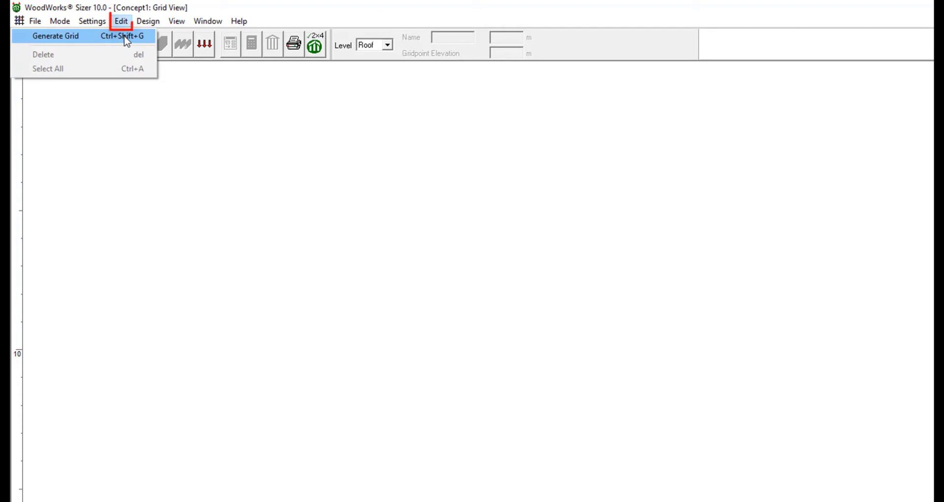
left_click(127, 42)
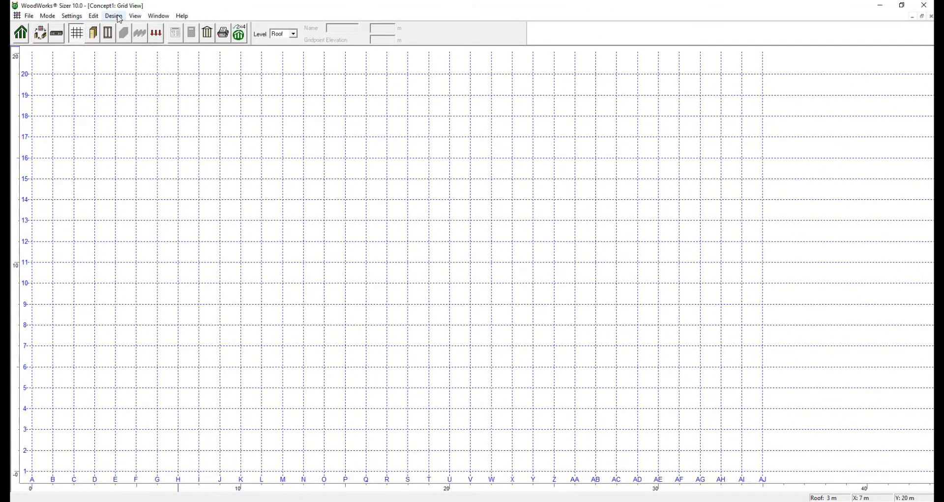
Add Floor 1 at 3 m with the Roof raised to 6 m, and make Floor 1 active.
left_click(119, 20)
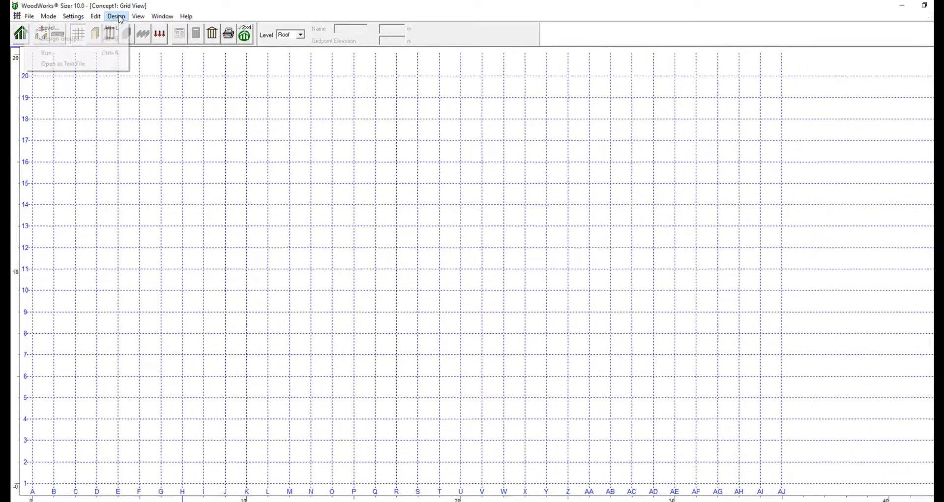
left_click(88, 28)
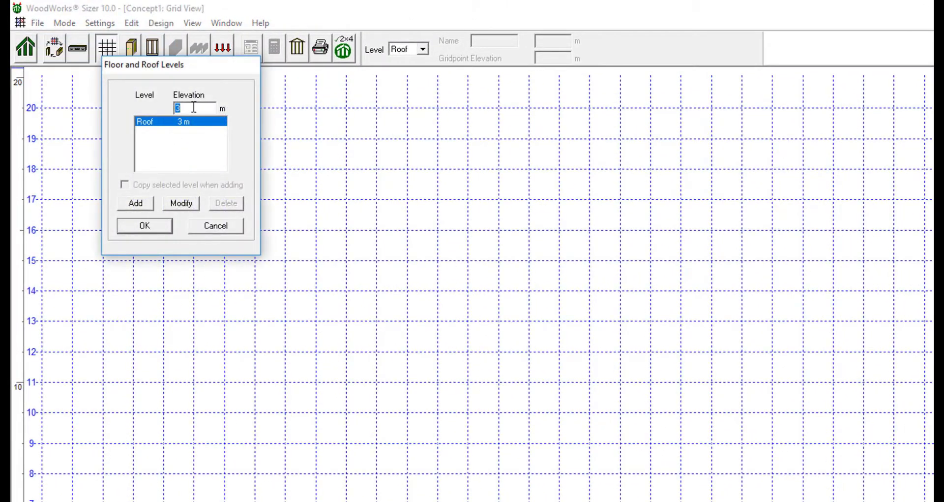
type("6")
left_click(141, 203)
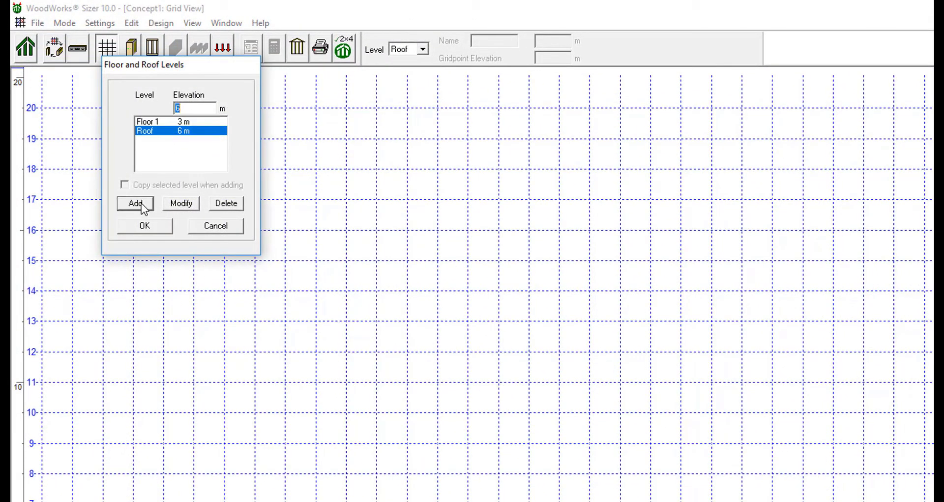
left_click(149, 226)
left_click(423, 49)
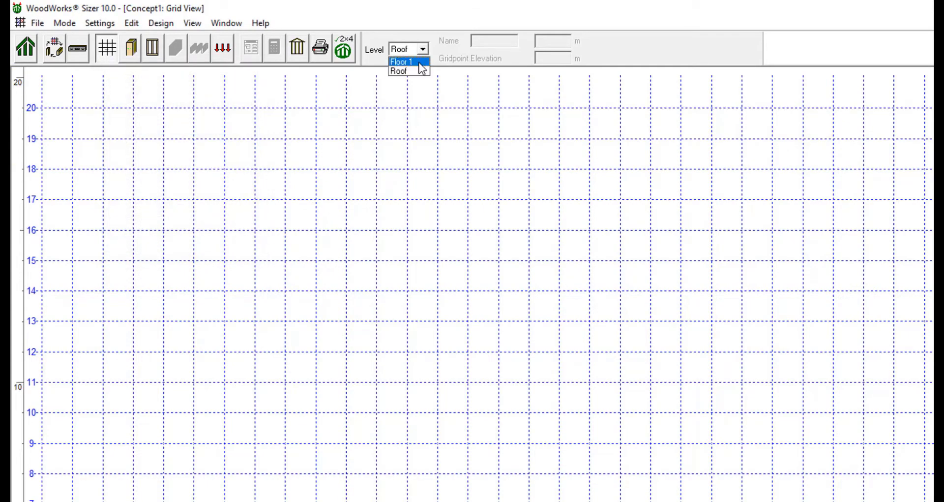
left_click(418, 60)
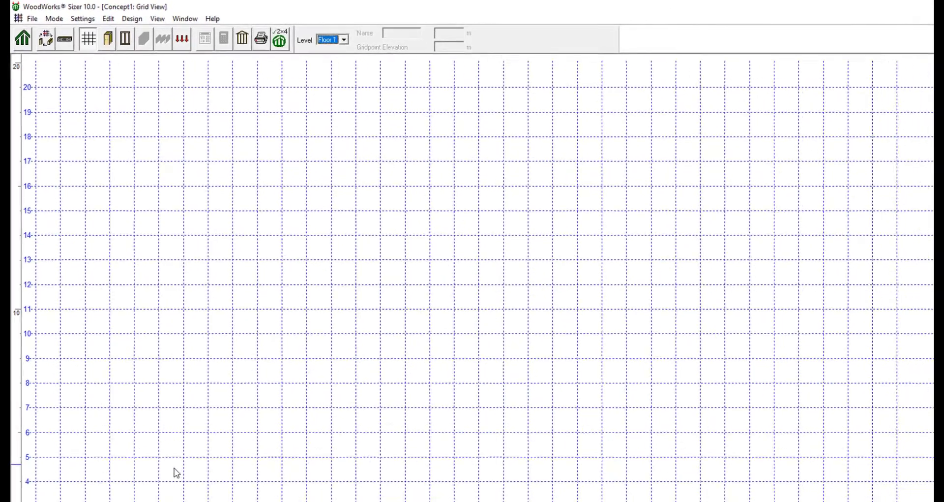
left_click(117, 411)
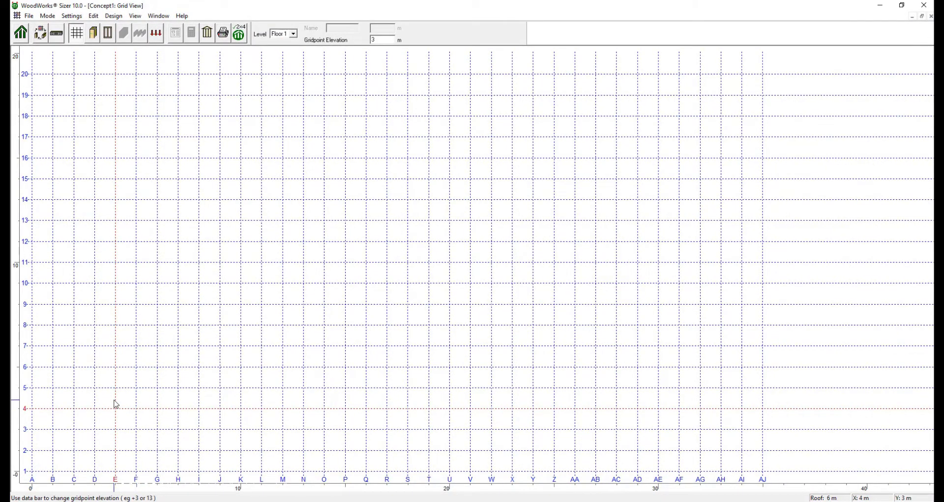
Place columns at gridpoints E8, E12, M12, M8 and M4, then select the corner columns.
left_click(94, 33)
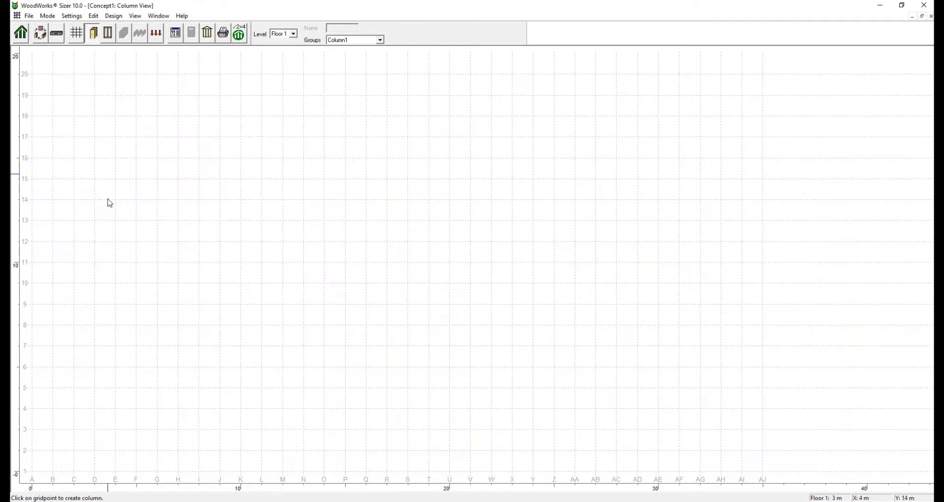
left_click(116, 325)
left_click(116, 242)
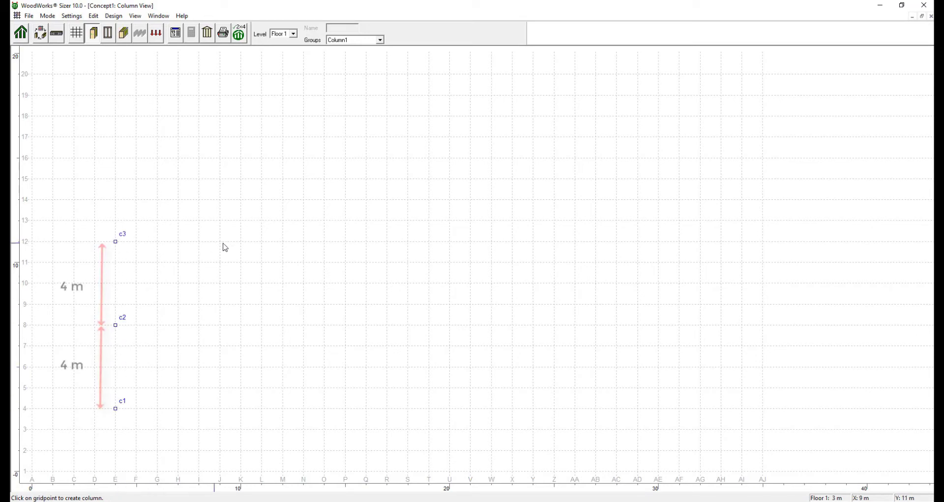
left_click(283, 241)
left_click(283, 325)
left_click(283, 408)
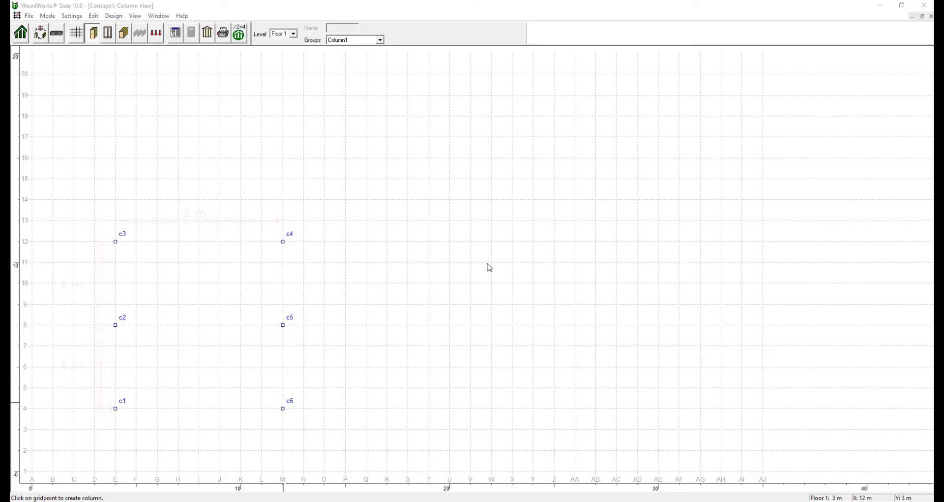
left_click(284, 325)
left_click(117, 326, "ctrl")
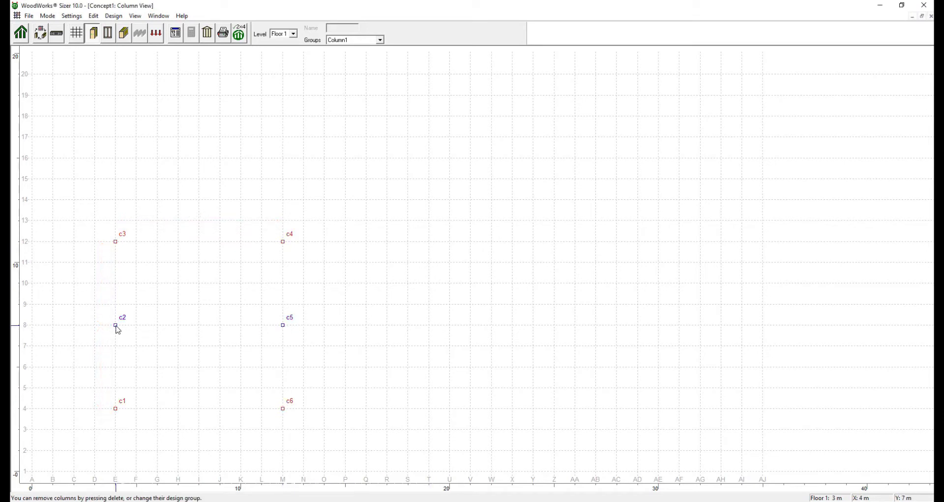
Create an Ext Columns design group of S-P-F No.2.
left_click(176, 34)
type("Ext")
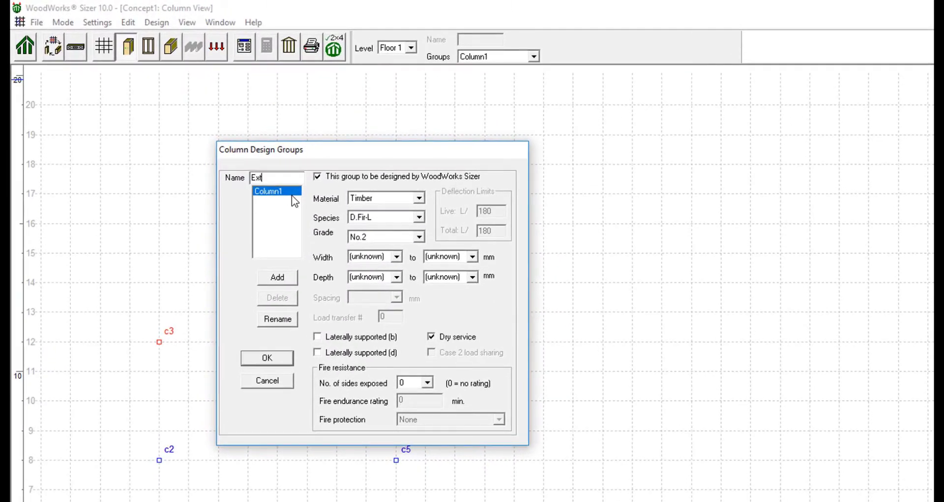
type(" Columns")
left_click(418, 216)
left_click(389, 247)
left_click(419, 236)
left_click(393, 250)
key("Tab")
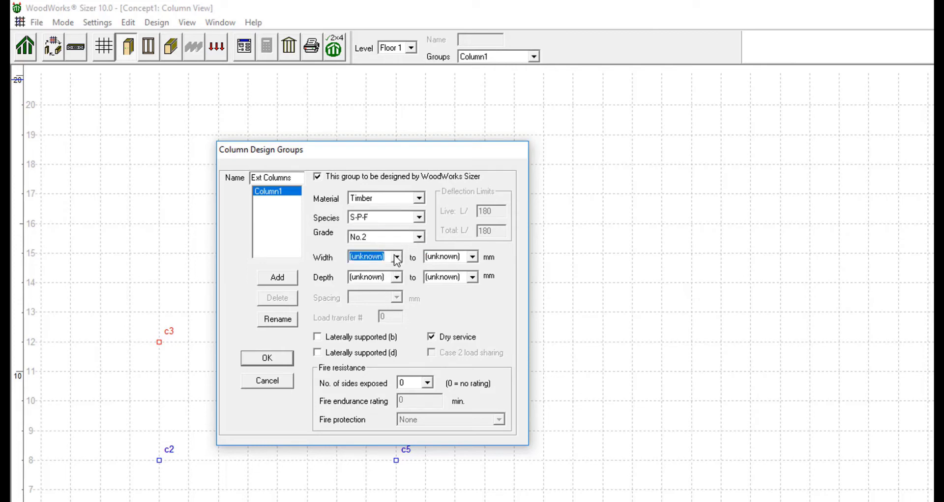
left_click(277, 318)
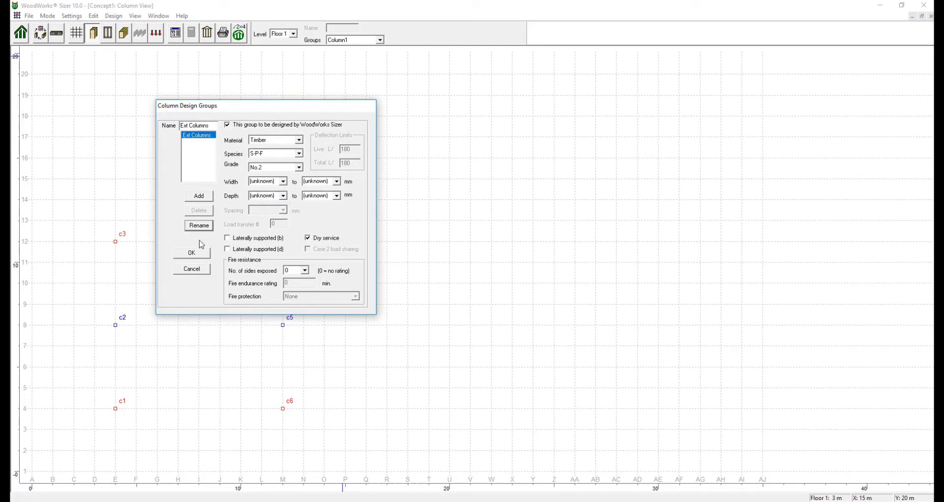
left_click(193, 252)
With c2 and c5 selected, add an Int Column group: Built-up No.3/Stud, laterally supported on b.
left_click(116, 324)
left_click(283, 325, "ctrl")
left_click(180, 33)
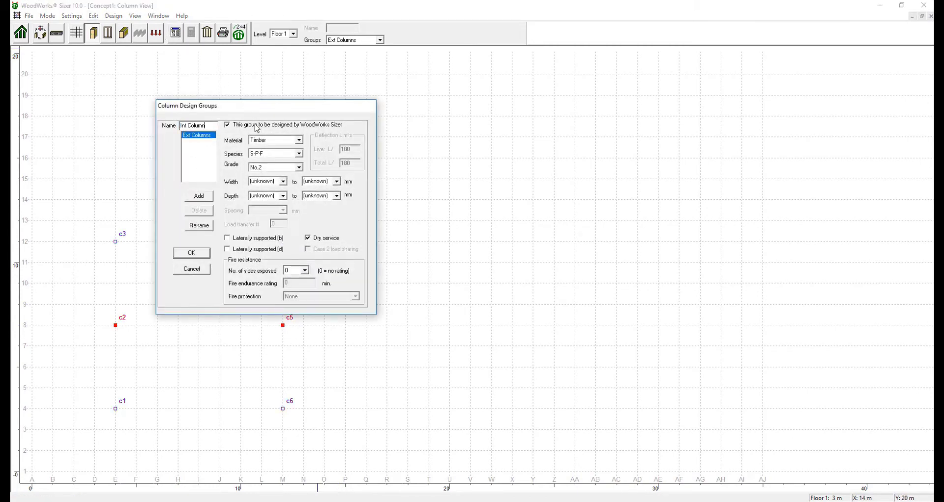
type("Int Column")
left_click(200, 196)
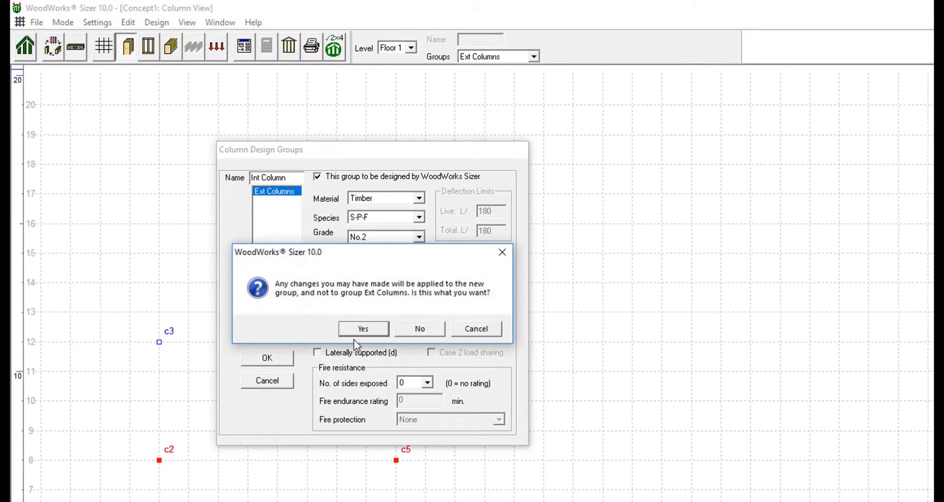
left_click(378, 334)
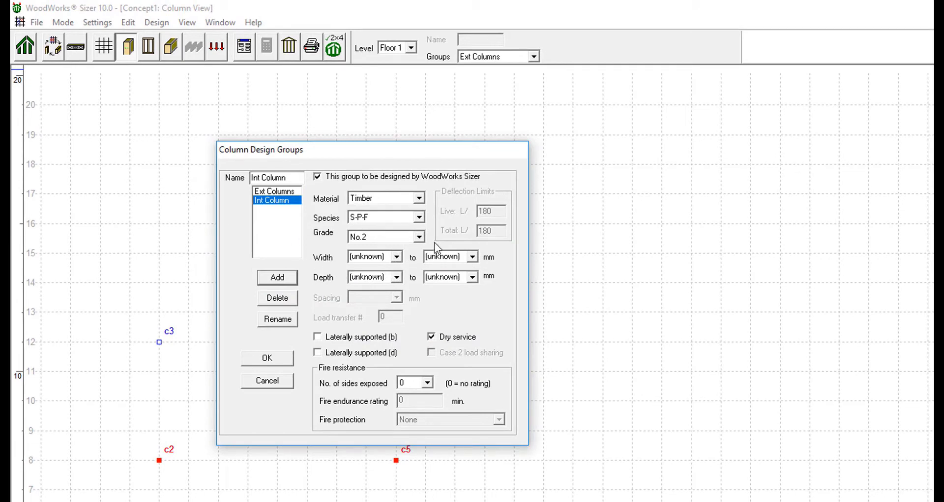
left_click(419, 198)
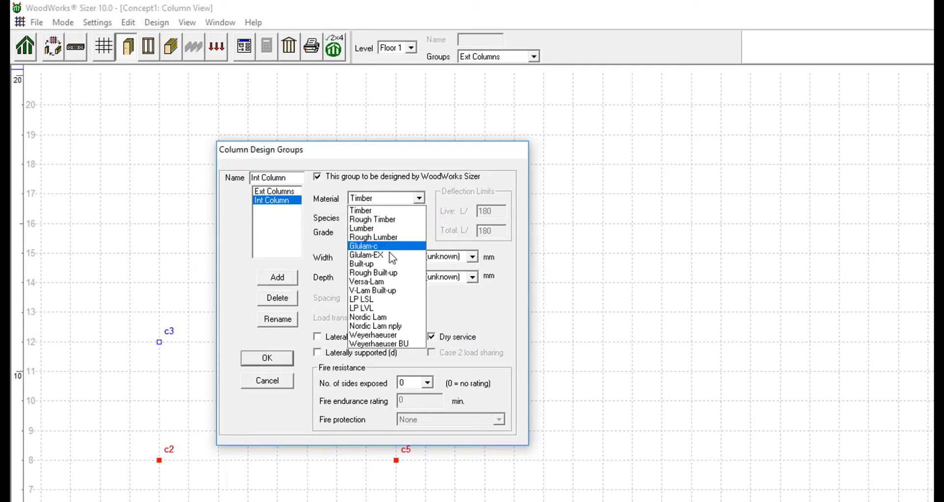
left_click(389, 264)
left_click(410, 237)
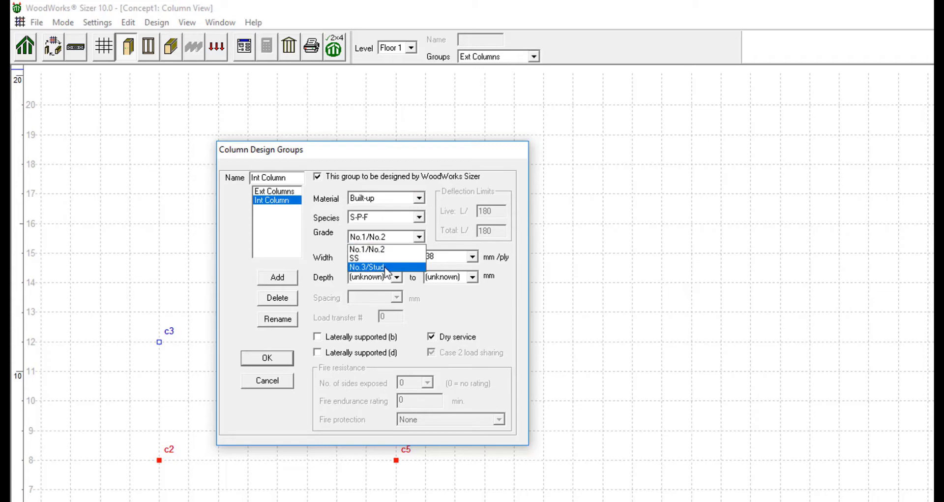
left_click(388, 266)
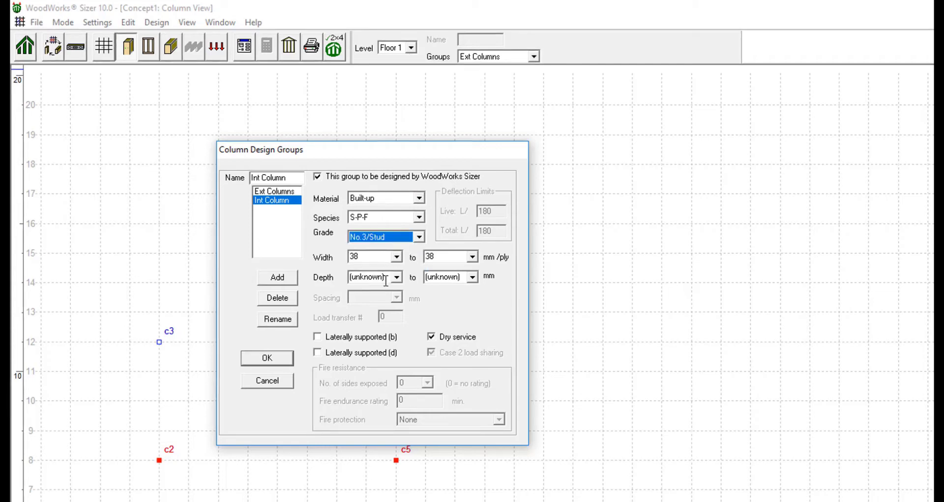
left_click(319, 338)
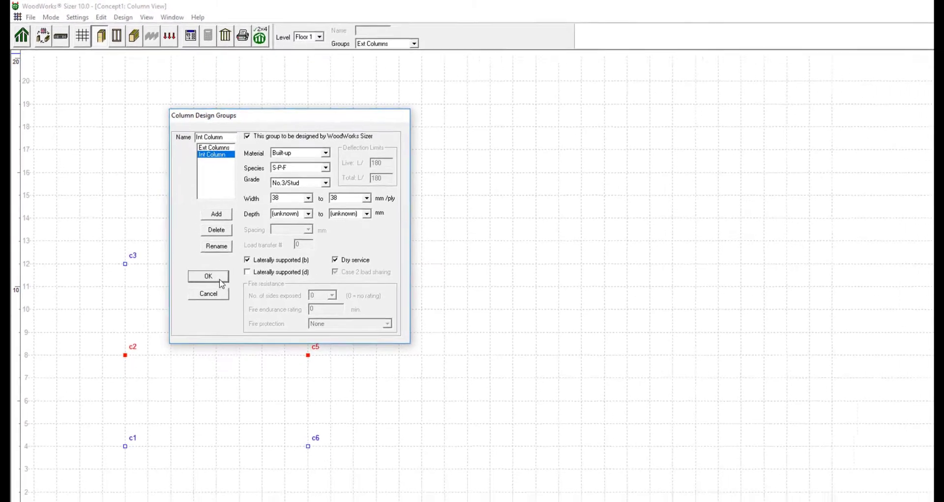
left_click(220, 279)
Assign columns c2 and c5 to the Int Column group.
left_click(395, 43)
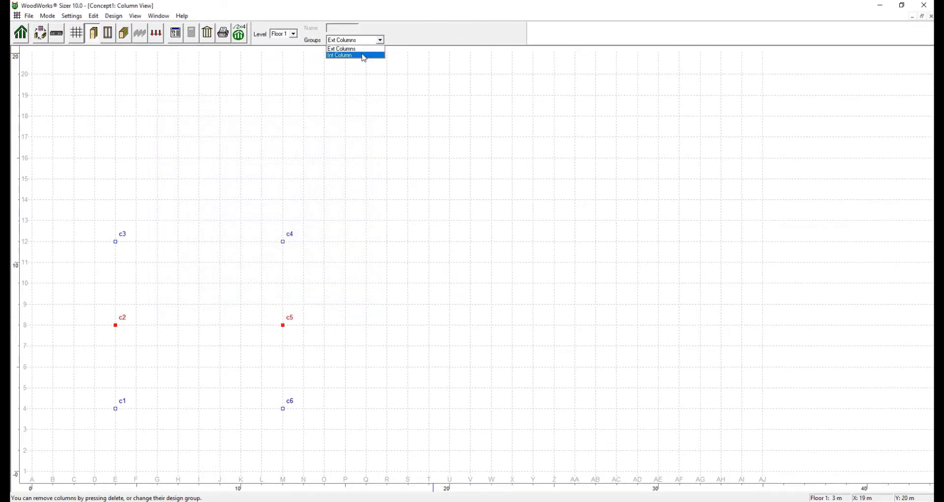
left_click(365, 55)
left_click(460, 275)
left_click(284, 242)
left_click(109, 40)
Draw walls along gridlines E and M from 12 to 4, and set Wall1 studs to No.3/Stud.
left_click_drag(117, 246, 118, 416)
left_click_drag(285, 244, 284, 410)
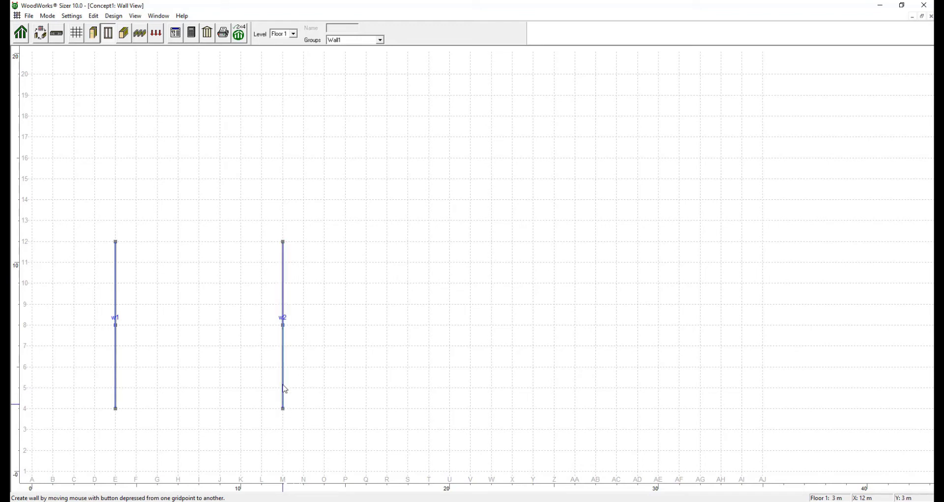
left_click(173, 39)
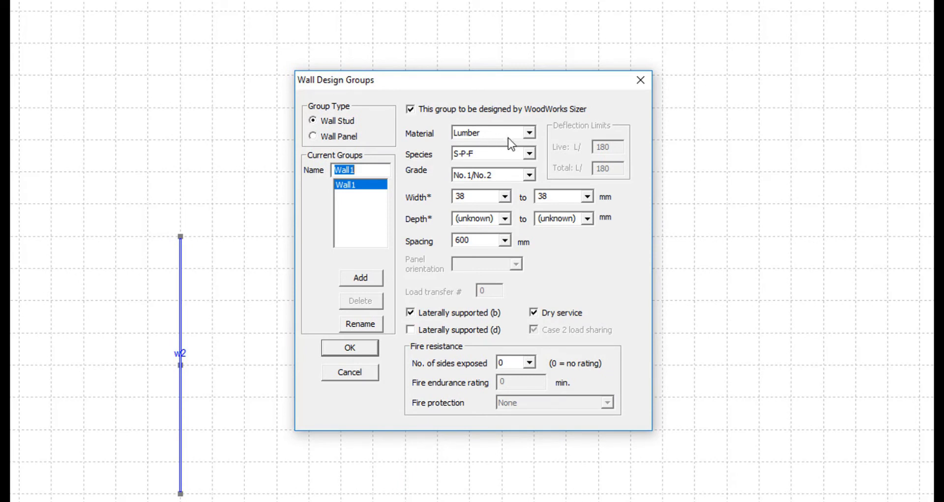
left_click(511, 179)
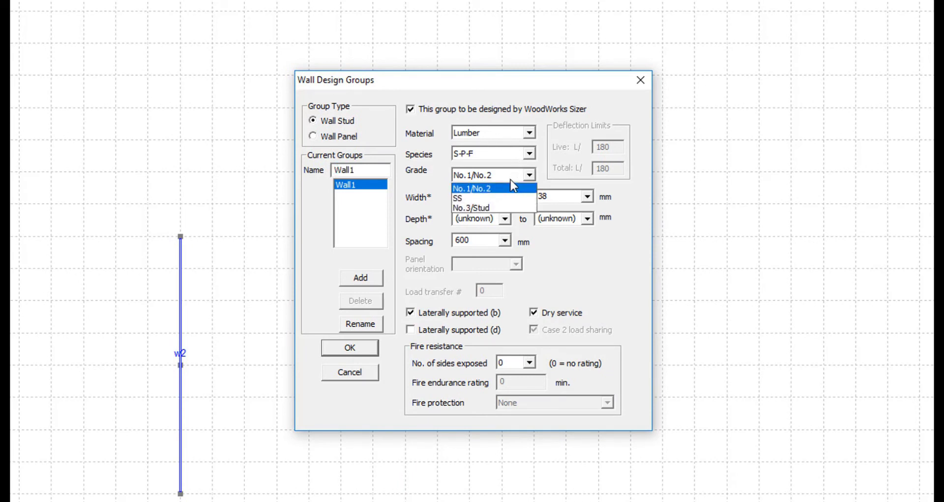
left_click(496, 207)
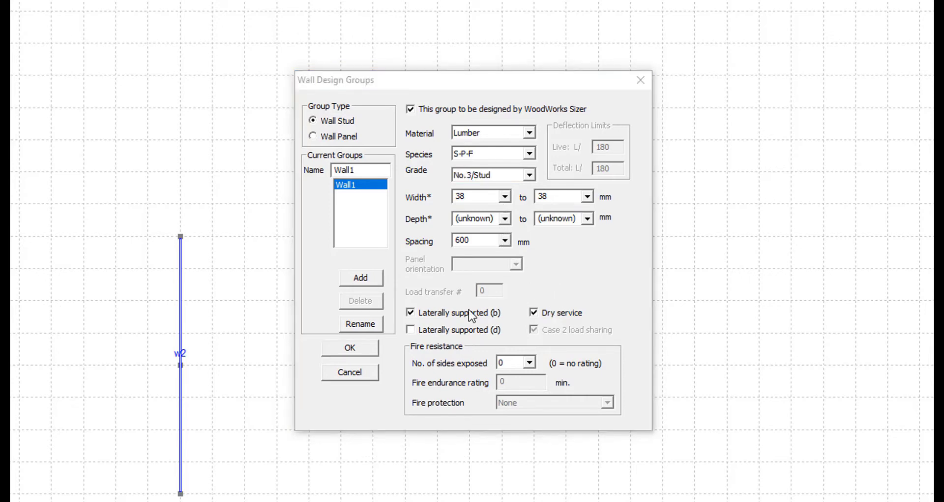
left_click(350, 347)
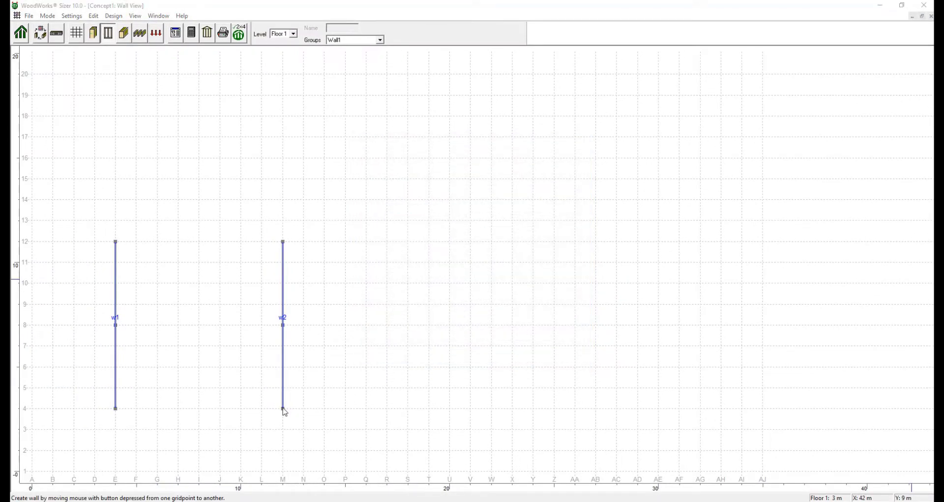
left_click(124, 33)
Draw beams b1, b2 and b3 from column D across both walls on gridlines 12, 8 and 4.
left_click_drag(109, 246, 347, 244)
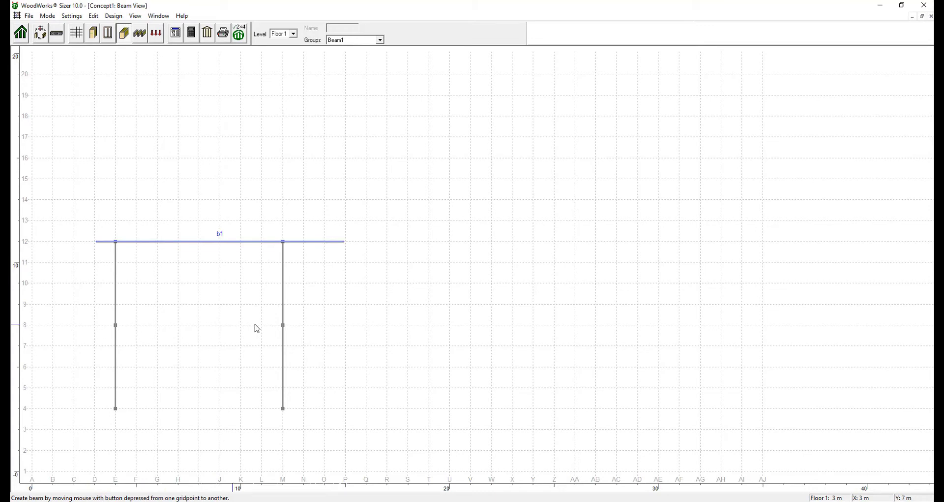
left_click_drag(99, 325, 368, 329)
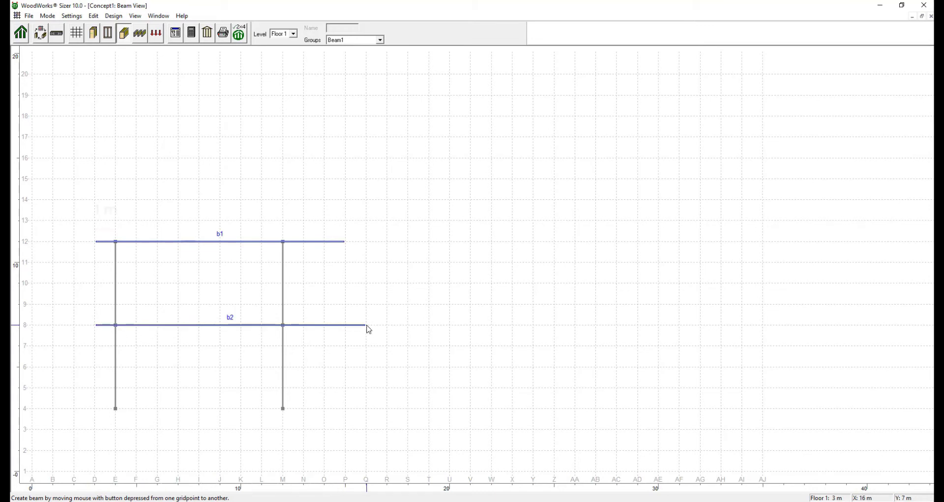
left_click_drag(172, 413, 346, 412)
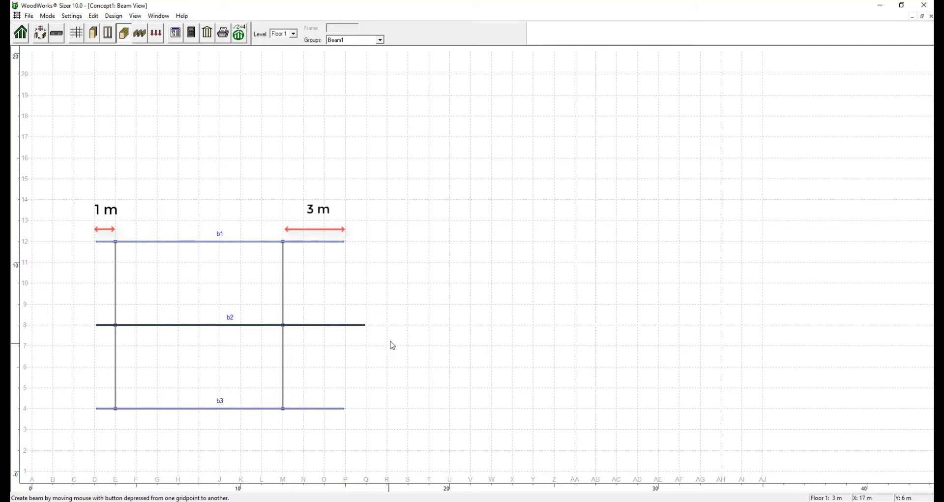
Make Beam1 Spruce-Pine Glulam-EX with dry service turned off.
left_click(178, 39)
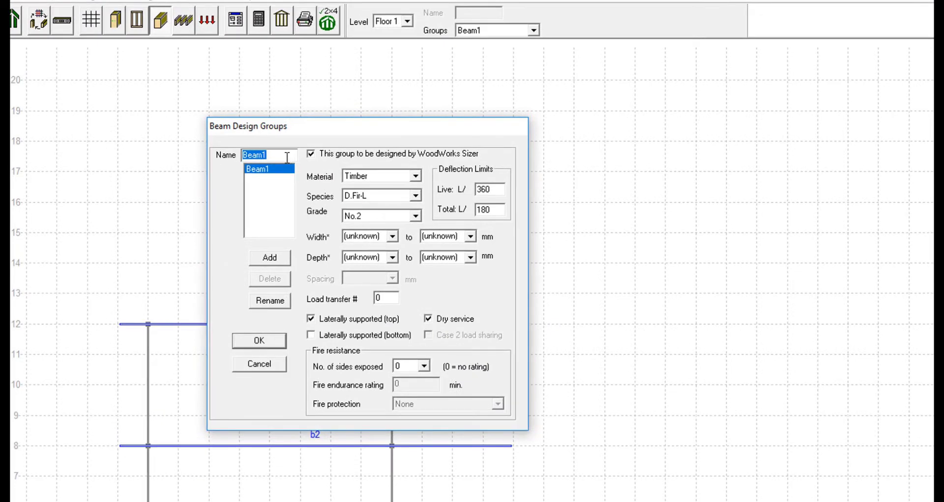
left_click(406, 178)
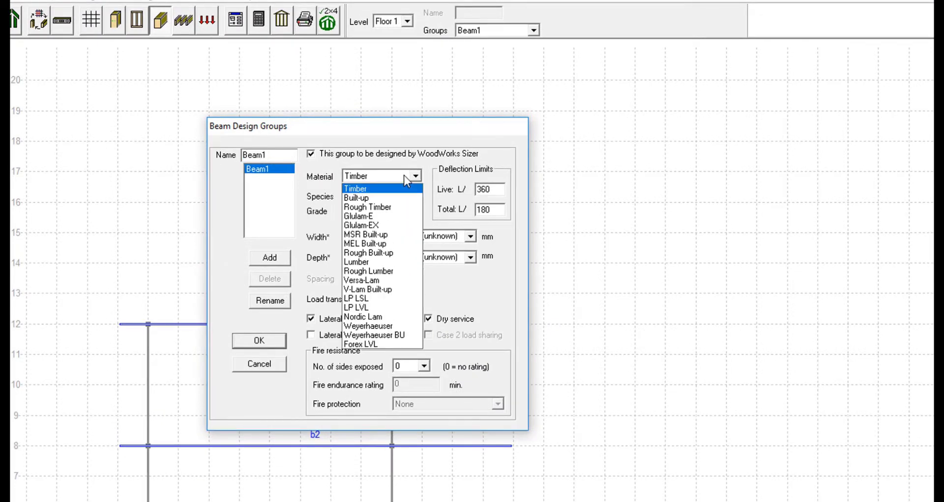
left_click(388, 225)
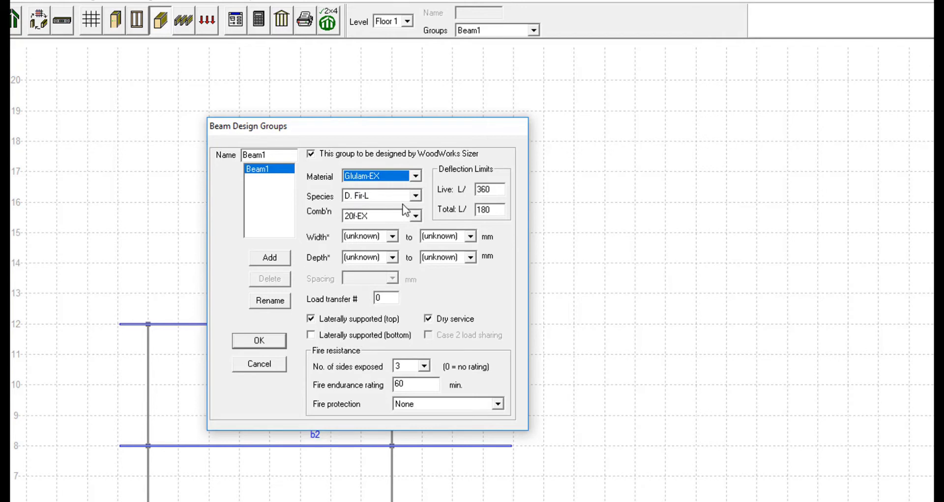
left_click(406, 196)
left_click(391, 217)
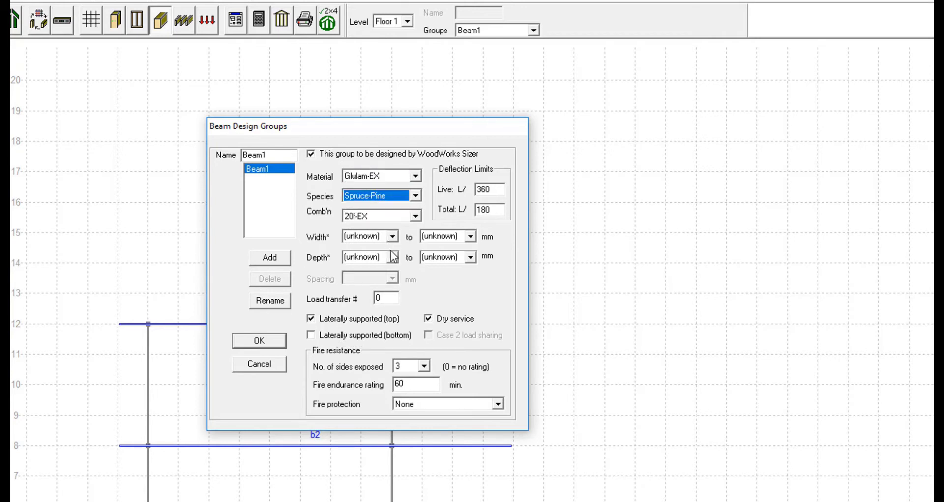
left_click(431, 319)
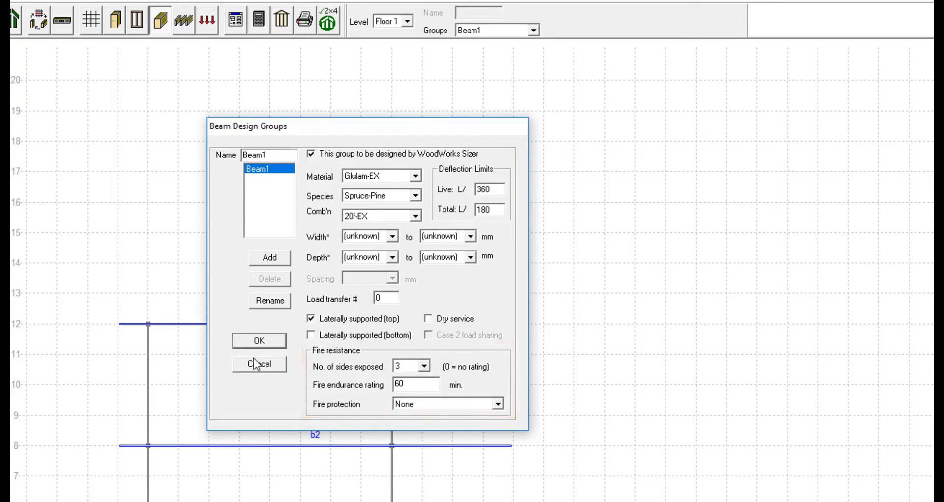
left_click(254, 341)
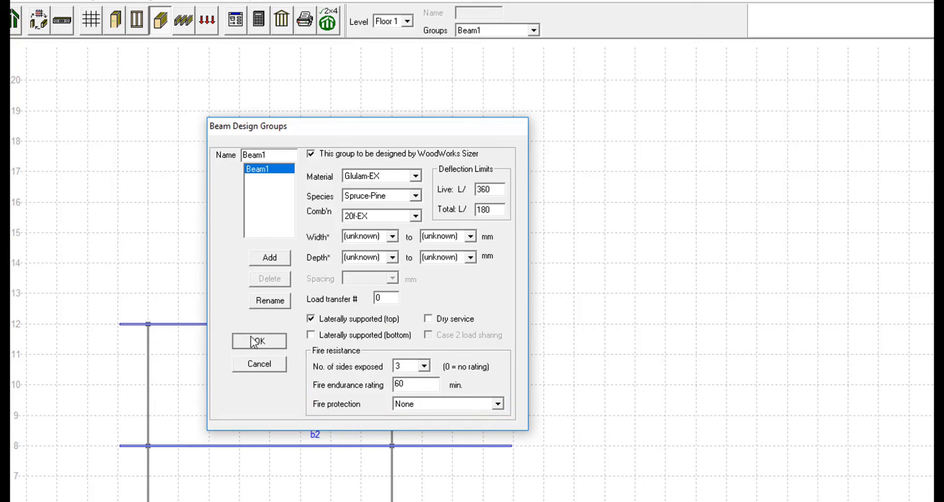
left_click(255, 341)
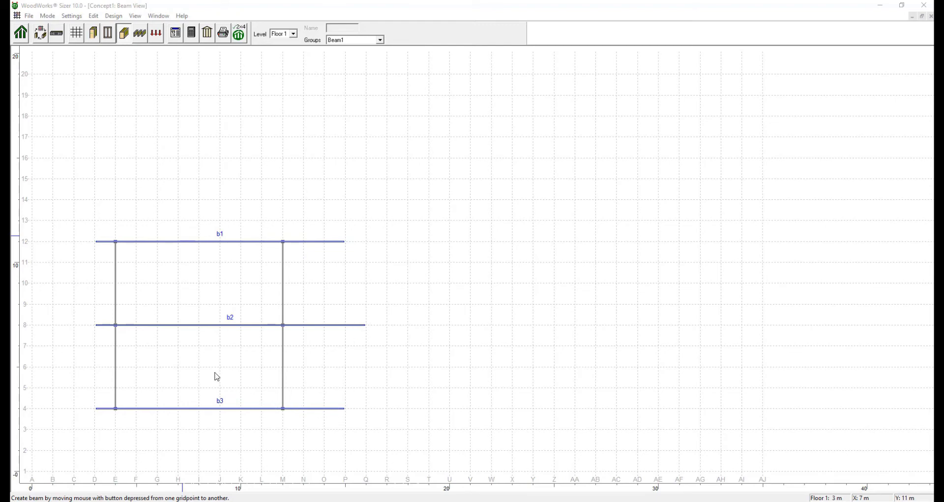
Add an Edge beam group set to Spruce-Pine Glulam-E.
left_click(178, 39)
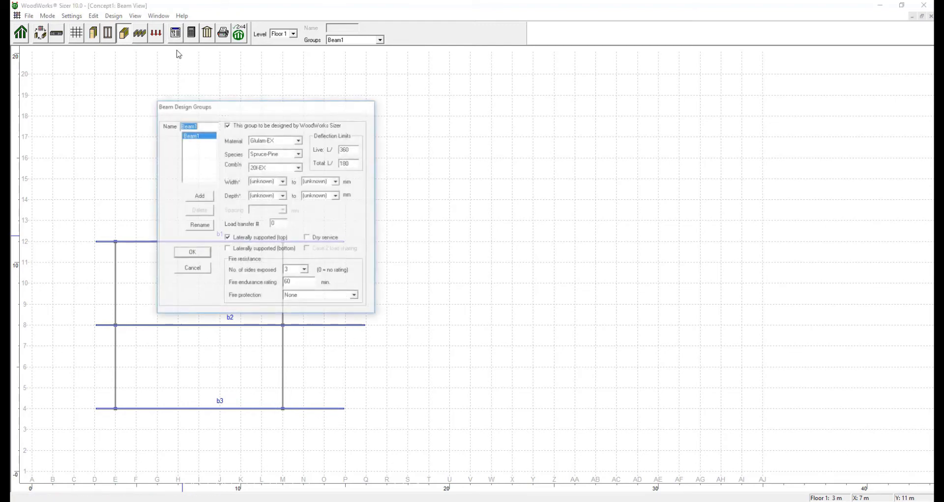
left_click(299, 139)
left_click(289, 151)
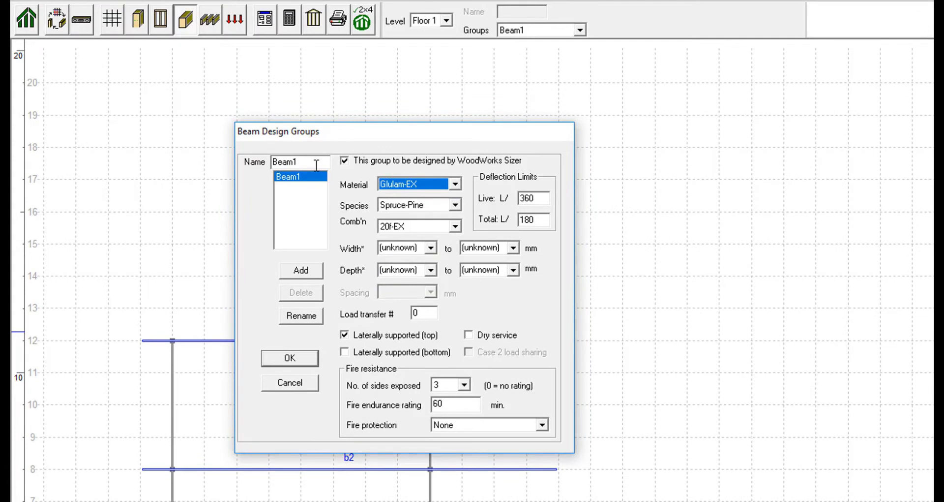
double_click(310, 163)
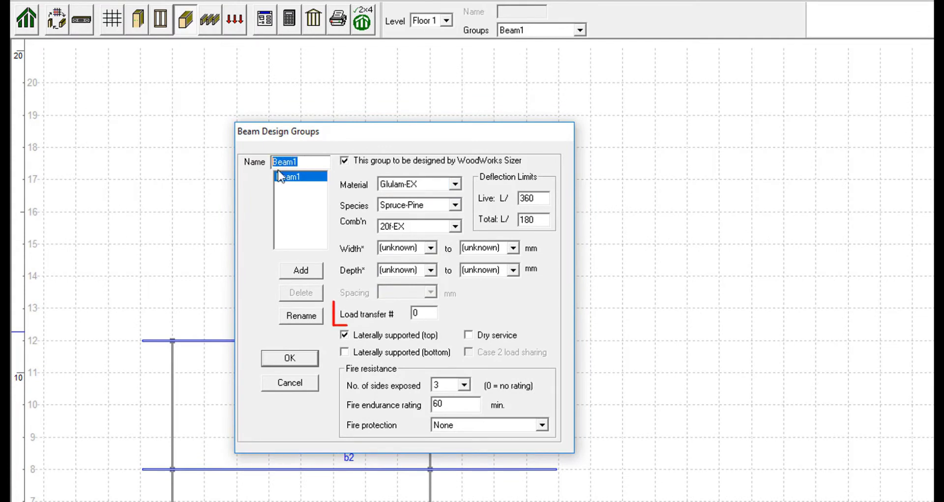
type("Edge beam")
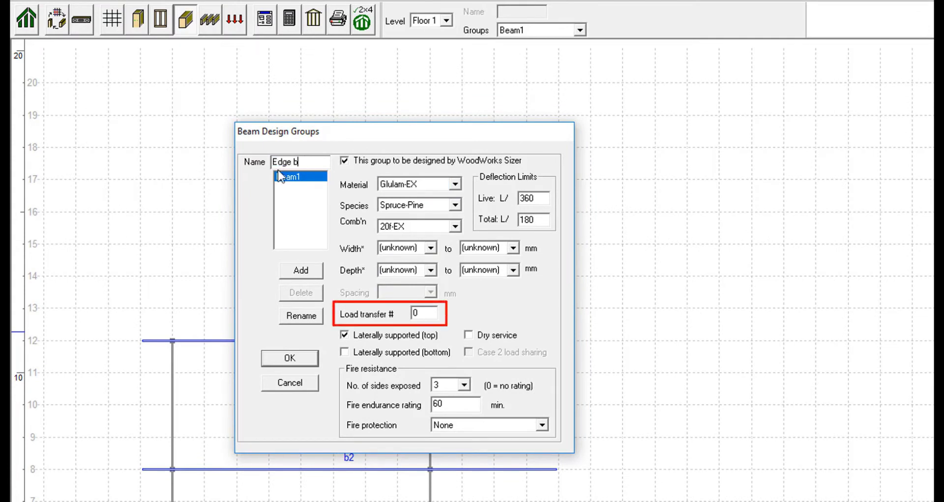
left_click(298, 272)
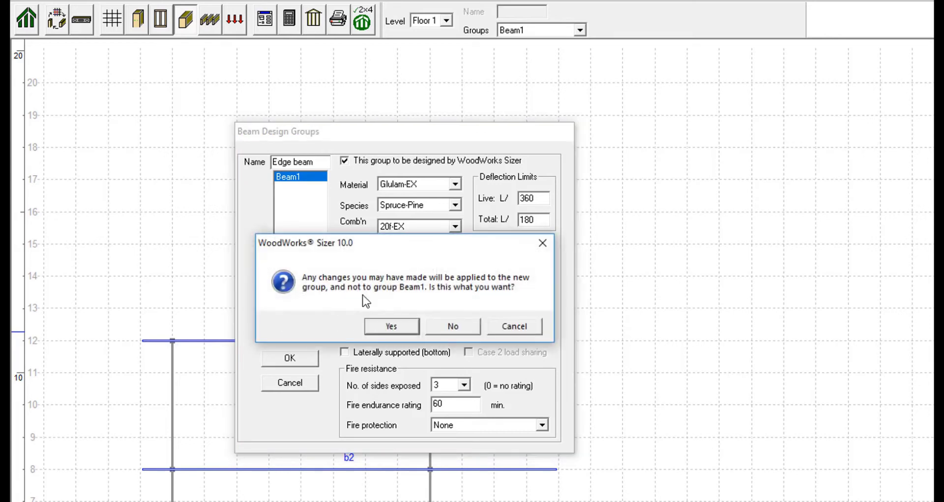
left_click(392, 324)
left_click(455, 183)
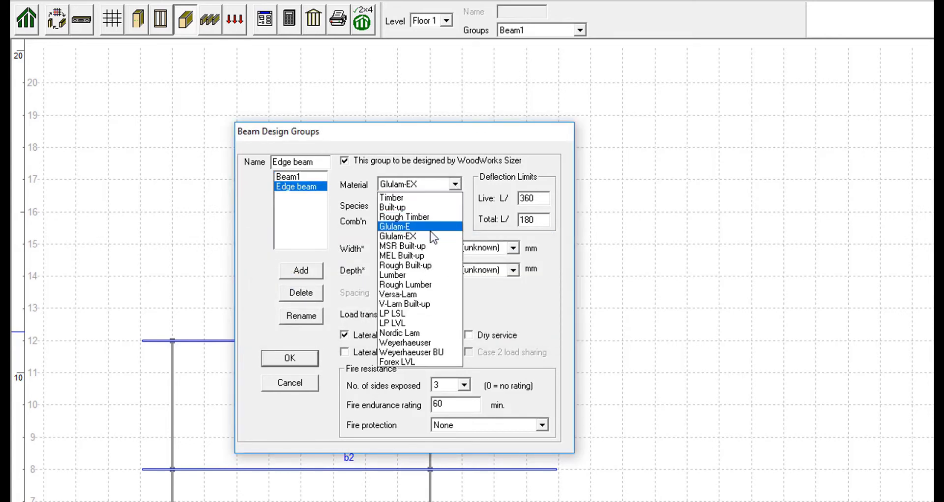
left_click(431, 228)
left_click(456, 204)
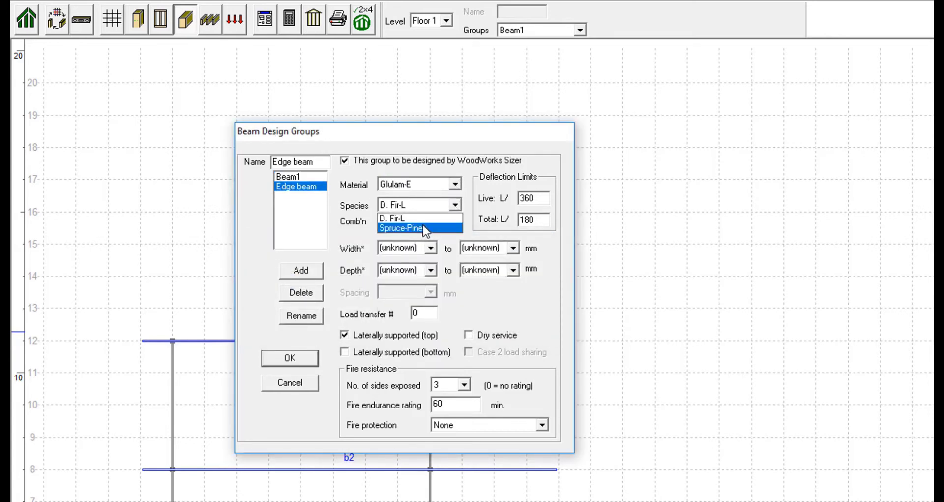
left_click(453, 228)
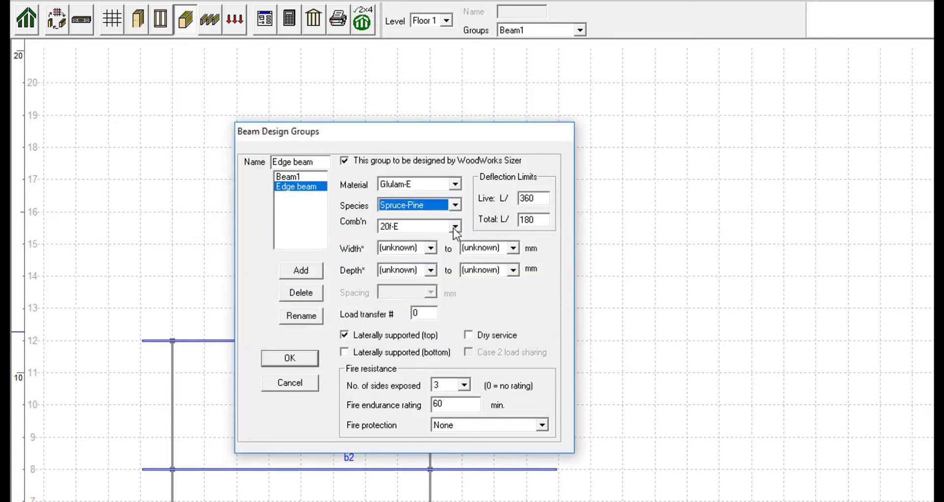
double_click(417, 312)
Give Edge beam load transfer 1 and make it the active beam group.
type("1")
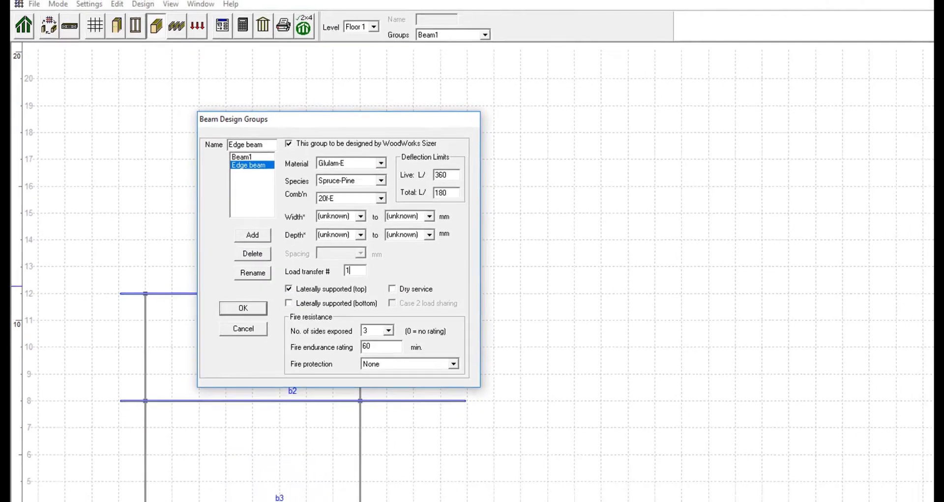
left_click(196, 258)
left_click(364, 40)
left_click(361, 57)
Draw edge beams b4 down column D and b5, b6 to b2's end, closing the outline.
left_click_drag(98, 245, 98, 408)
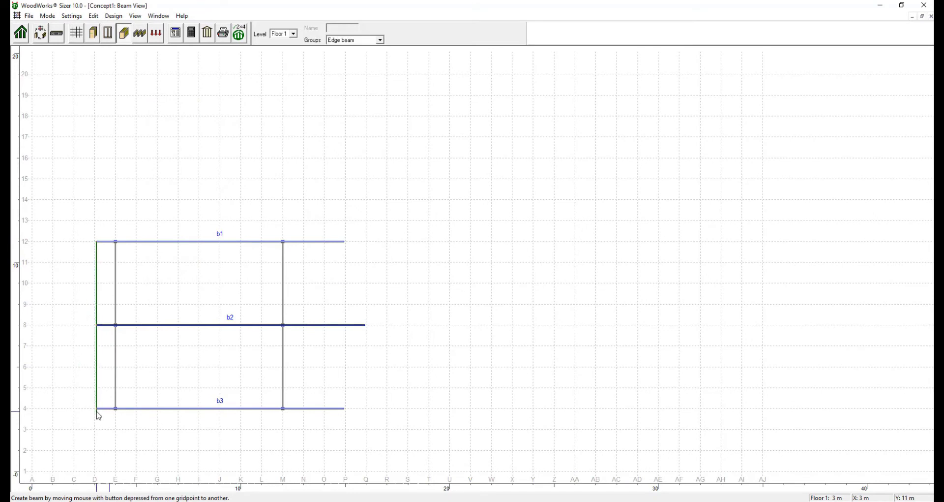
left_click_drag(365, 324, 346, 242)
left_click_drag(347, 407, 365, 325)
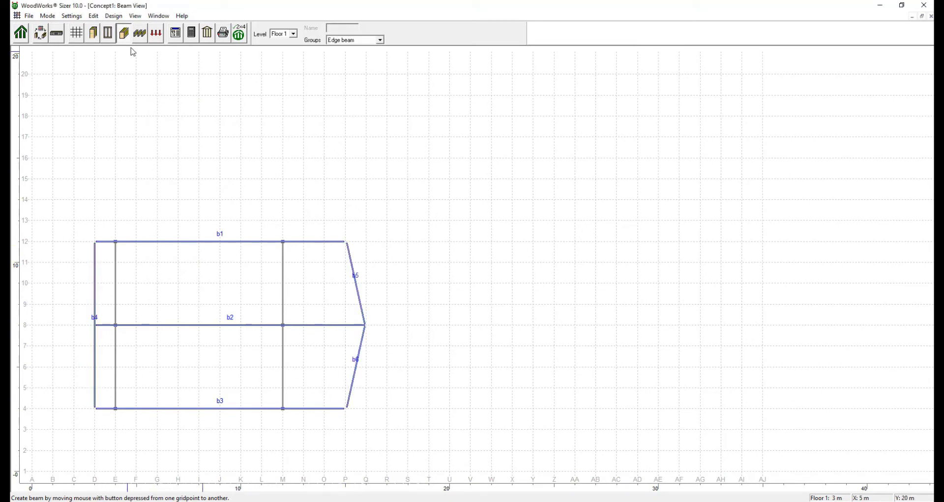
left_click(140, 35)
left_click(176, 33)
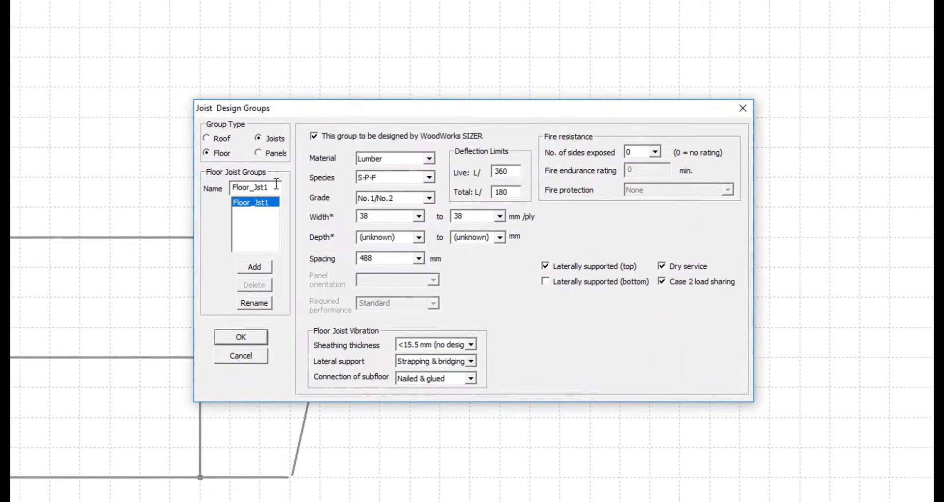
Add an Int. Joist group with 300 mm spacing, 15.5 mm sheathing and bridging support.
double_click(311, 206)
type("Int Joist")
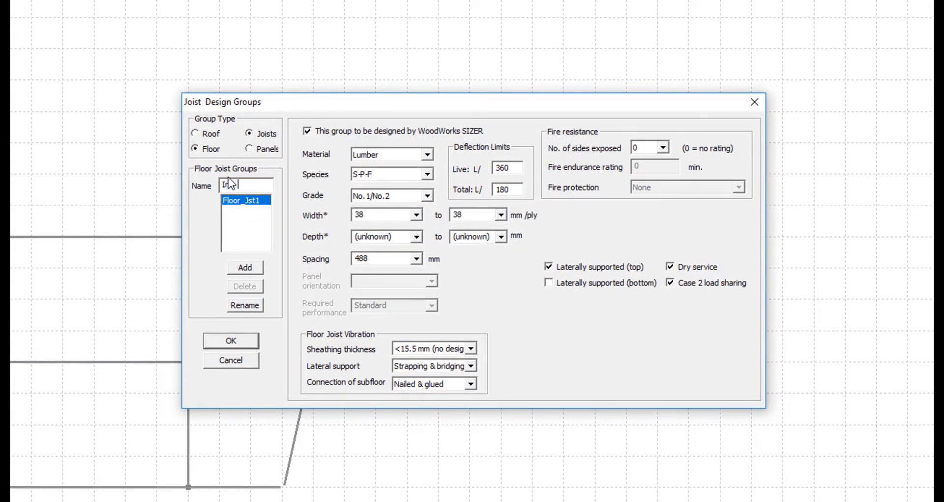
left_click(248, 269)
left_click(454, 289)
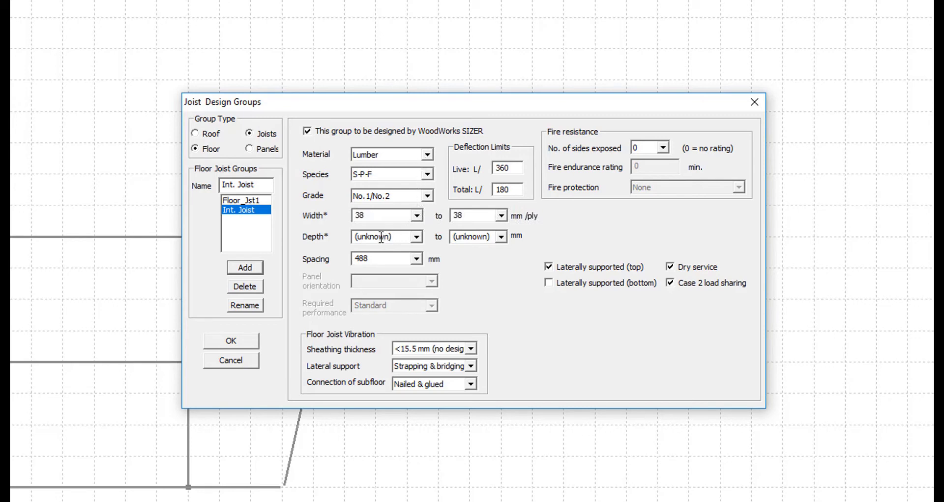
left_click(417, 259)
left_click(389, 276)
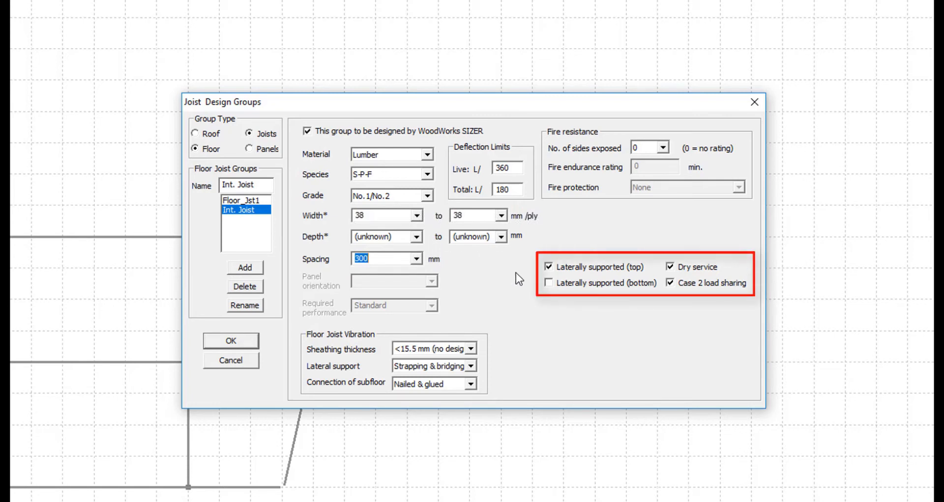
left_click(473, 348)
left_click(444, 371)
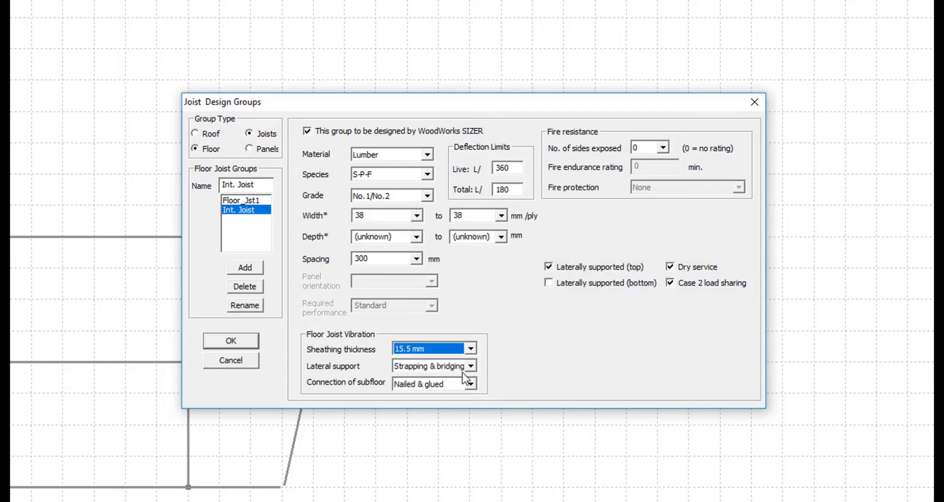
left_click(471, 366)
left_click(448, 377)
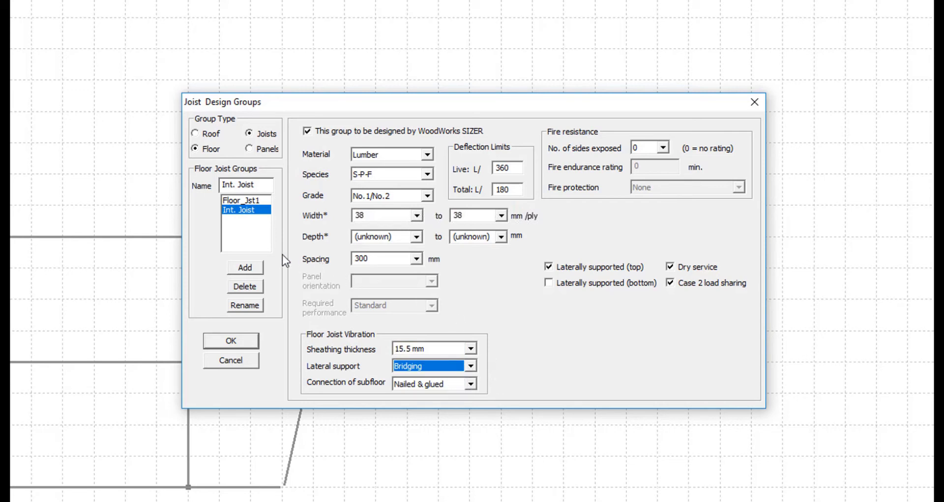
Add an Ext. Joist lumber group: dry service off, sheathing <15.5 mm (no design), strapping and bridging.
key("alt+n")
type("Ext. Joist")
left_click(257, 267)
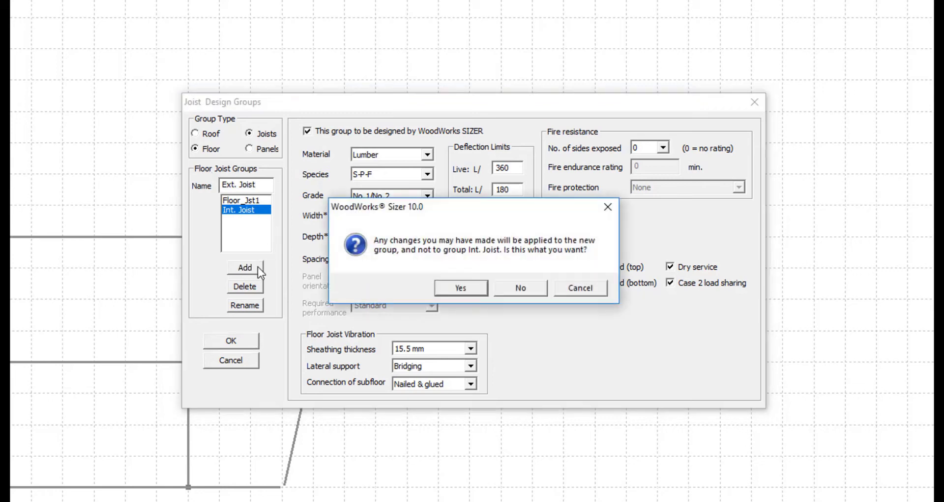
left_click(518, 290)
left_click(405, 154)
left_click(406, 162)
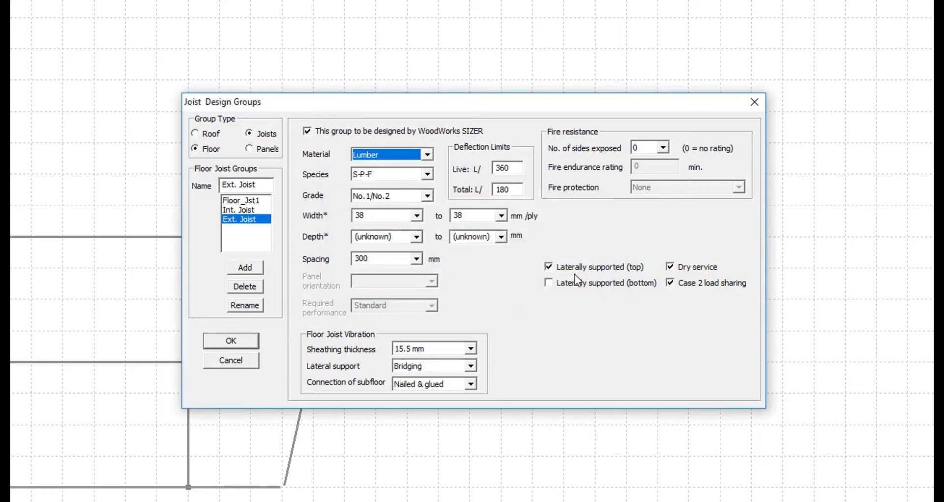
left_click(672, 268)
left_click(471, 350)
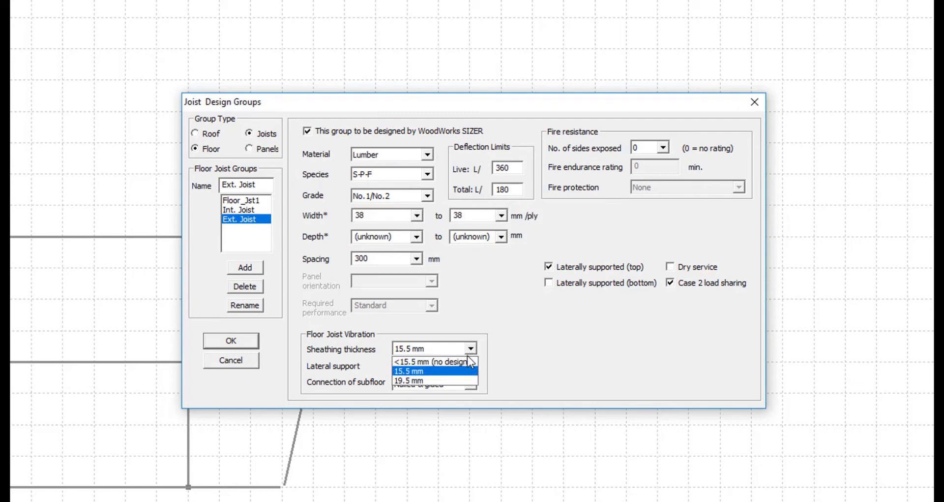
left_click(441, 359)
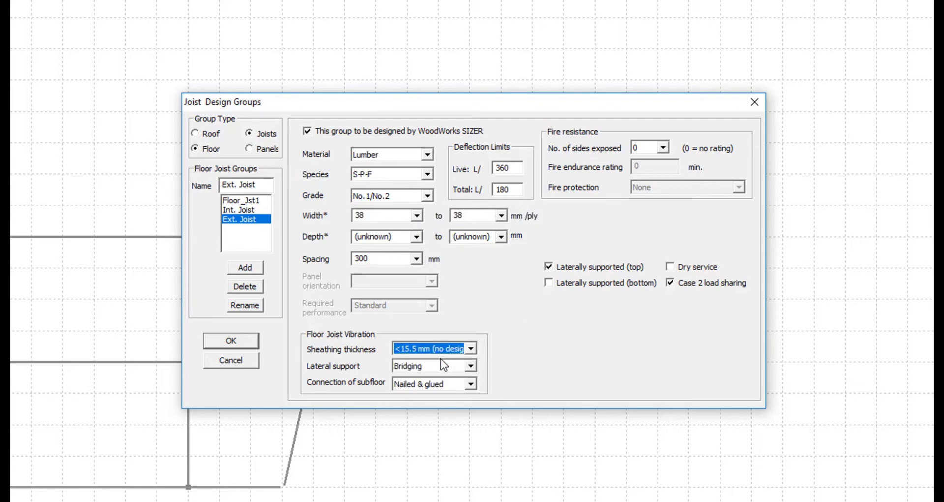
left_click(471, 366)
left_click(444, 399)
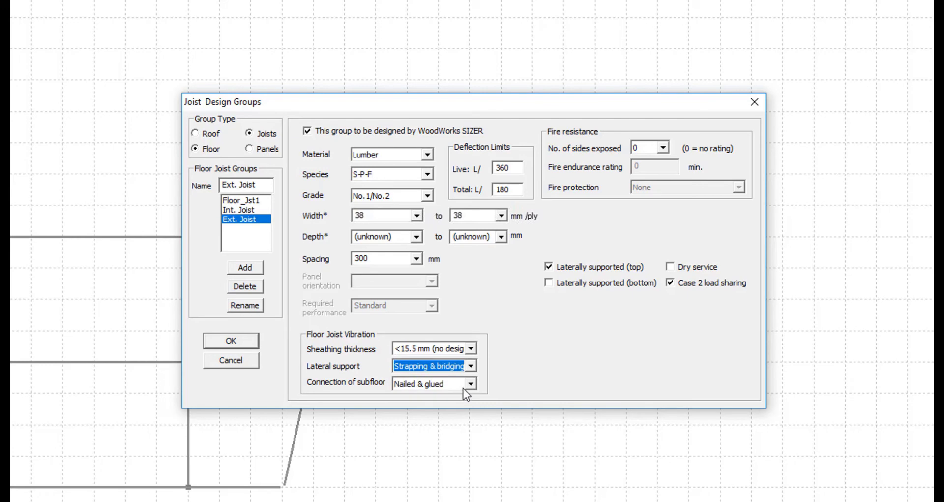
Accept the joist group settings, choose Ext. Joist, and outline the first Floor 1 joist areas.
left_click(253, 341)
left_click(380, 40)
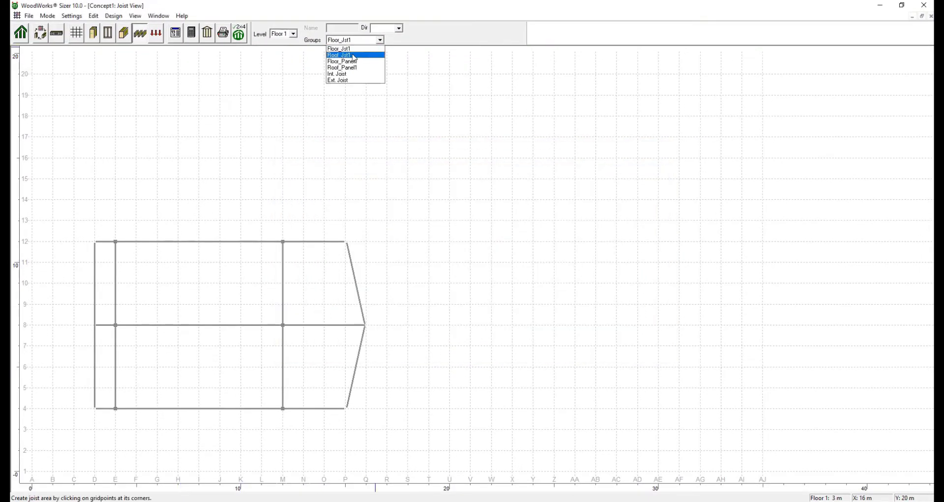
left_click(355, 57)
left_click(116, 241)
left_click(282, 325)
left_click(116, 325)
left_click(283, 408)
left_click(94, 241)
left_click(115, 325)
Outline joist area j4, slanted area j5 and top-right area j6.
left_click(95, 408)
left_click(283, 409)
left_click(347, 408)
left_click(365, 325)
left_click(283, 325)
left_click(366, 324)
left_click(347, 241)
left_click(283, 241)
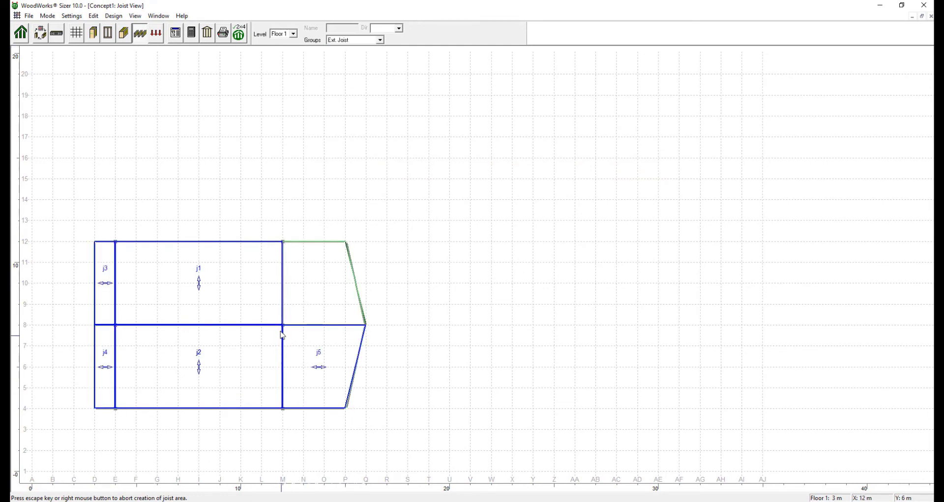
left_click(283, 325)
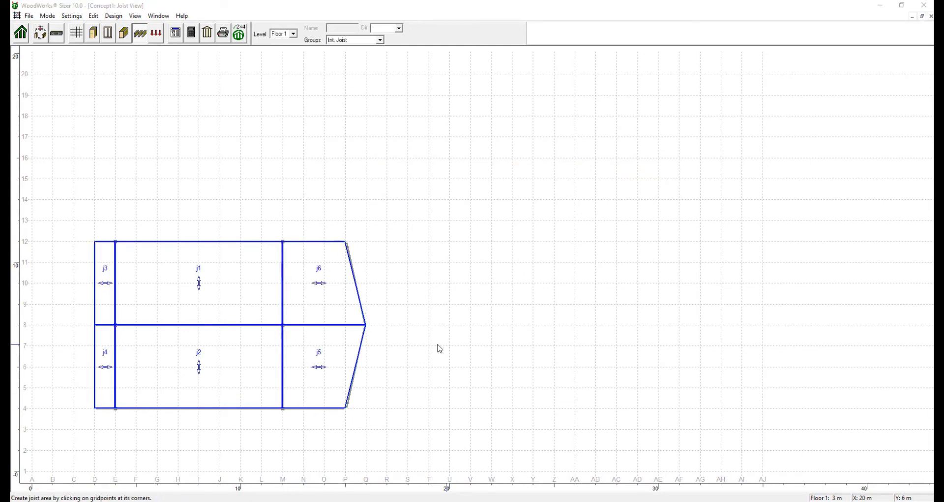
right_click(210, 289)
Change j1's joist direction to E.12 - M.1, restore M.12 - M.8, then go to Roof.
left_click(210, 288)
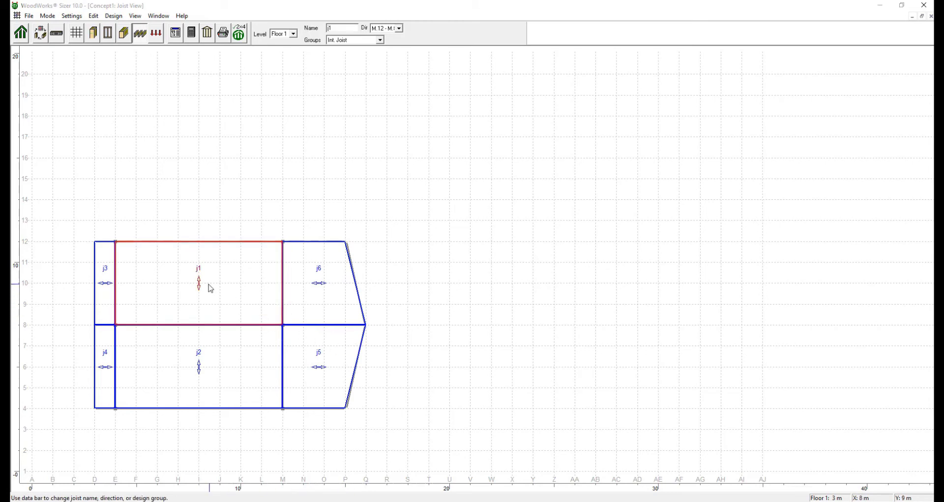
left_click(399, 29)
left_click(393, 37)
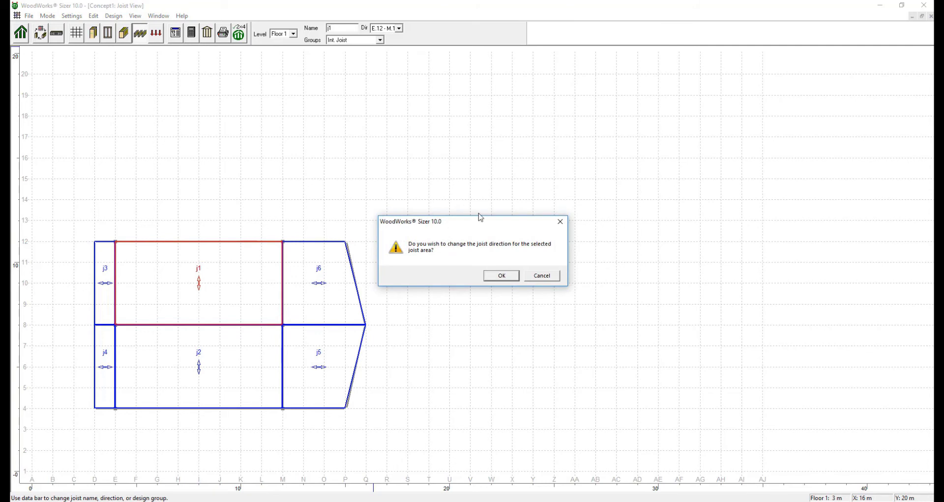
left_click(497, 275)
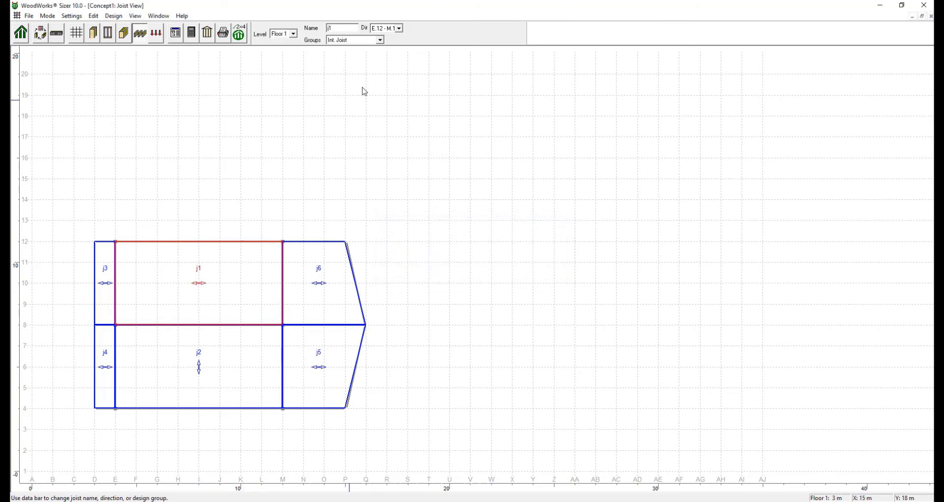
left_click(400, 28)
left_click(388, 43)
left_click(500, 281)
left_click(293, 34)
left_click(284, 49)
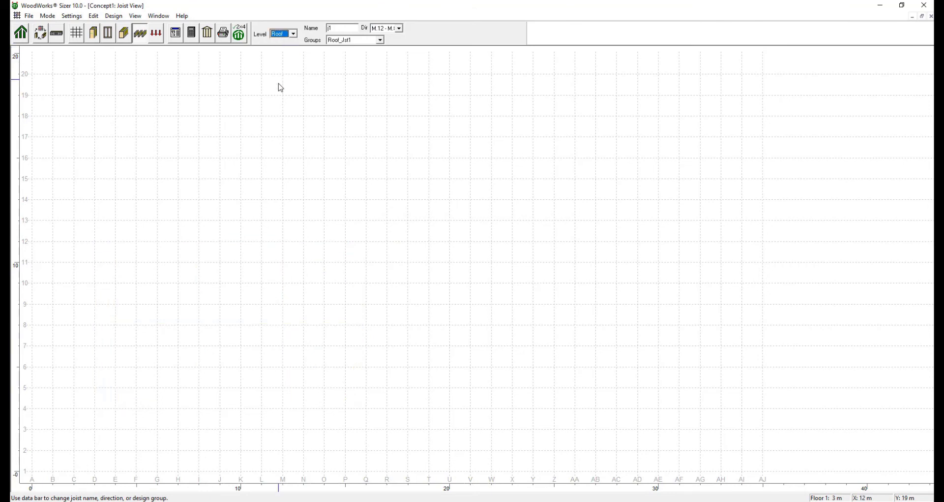
Draw roof edge beams b7 and b8 along gridlines D and M.
left_click(95, 39)
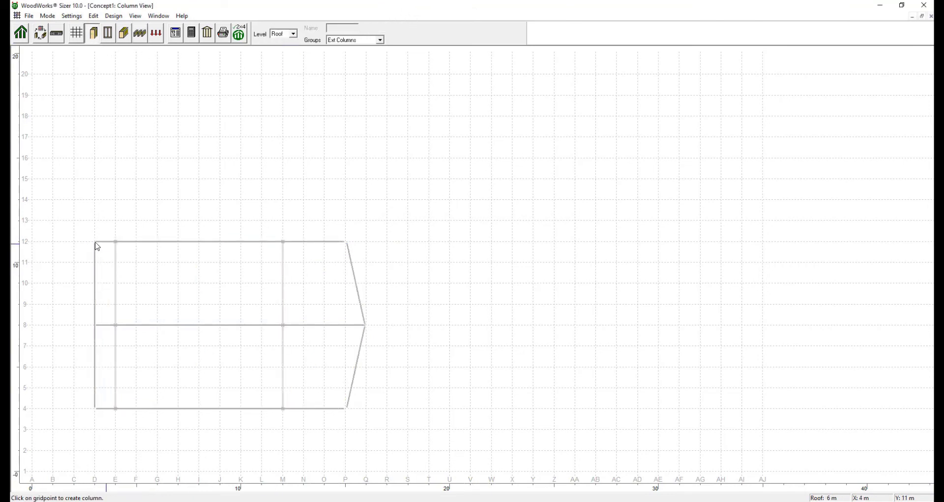
left_click_drag(95, 221, 95, 428)
left_click_drag(284, 221, 284, 428)
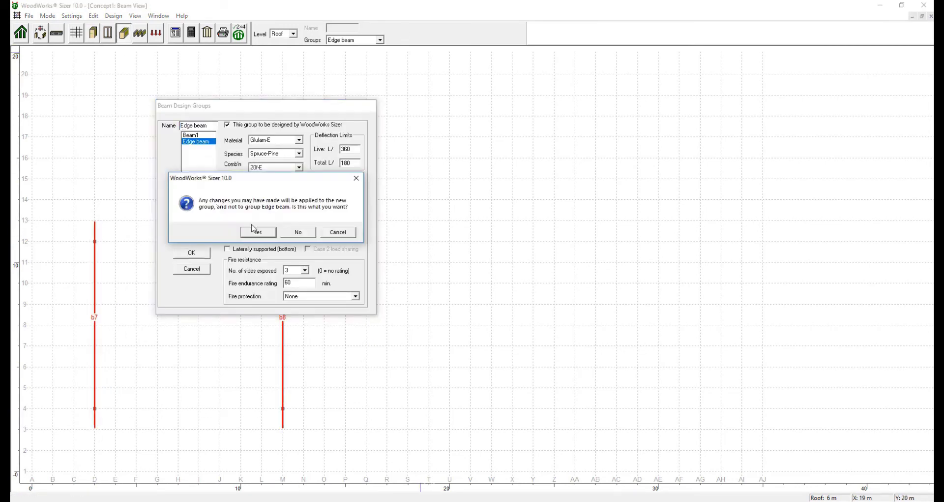
left_click(253, 231)
left_click(192, 252)
Create roof joist area j7 with Roof_Jst1 over C–Q, 3–13, then return to Floor 1.
left_click(380, 40)
left_click(347, 61)
left_click(219, 311)
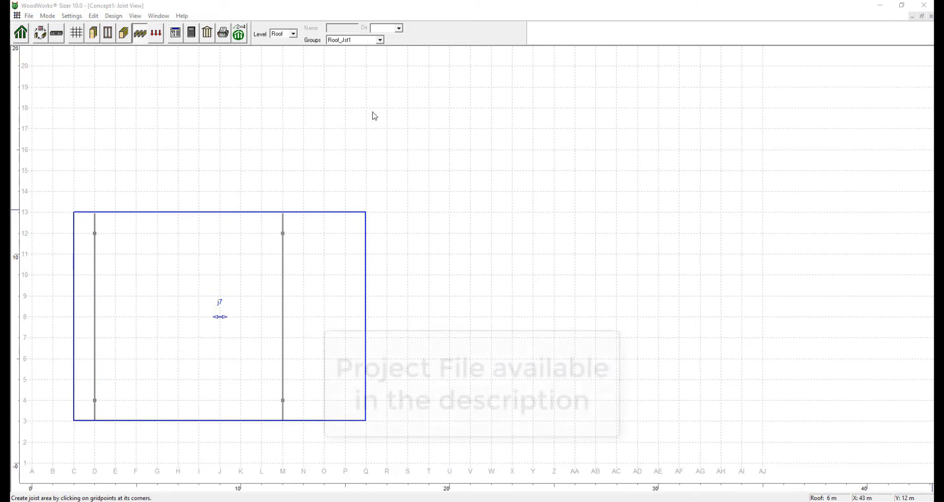
left_click(293, 35)
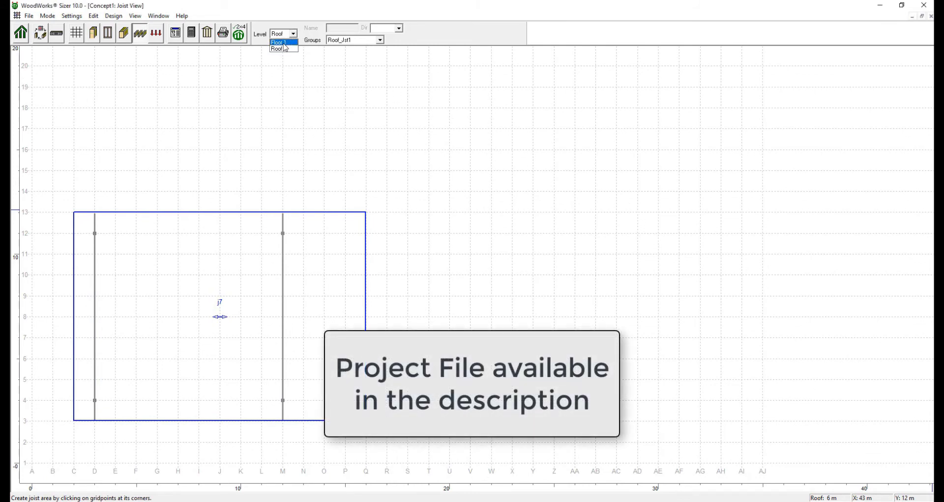
left_click(282, 42)
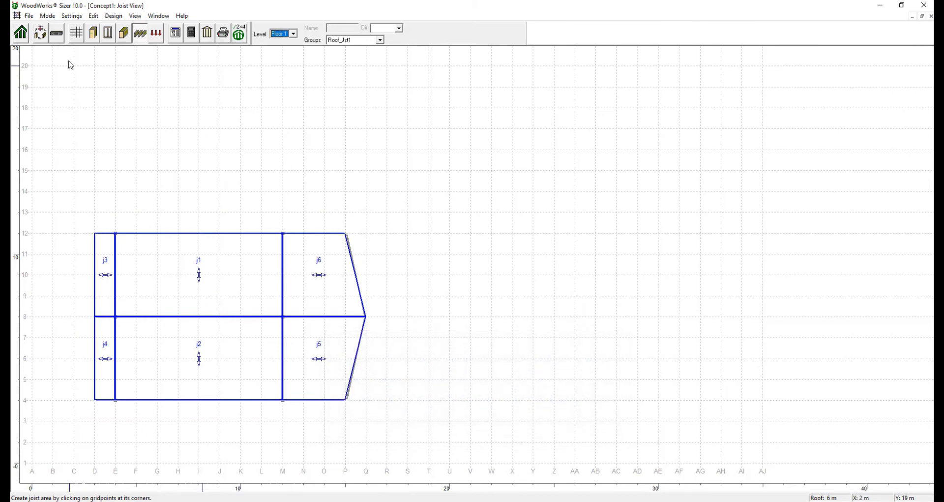
View the cross-section along gridline 4, then switch to the Roof level.
left_click(76, 35)
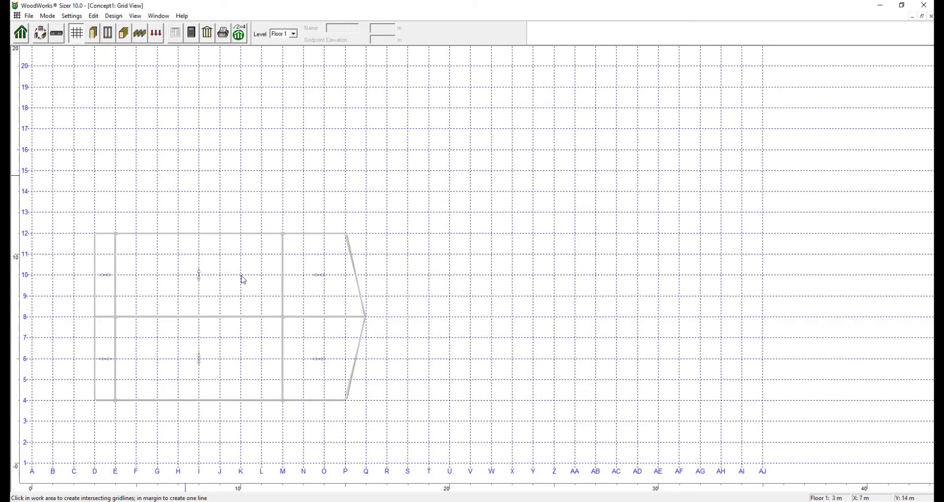
left_click(231, 400)
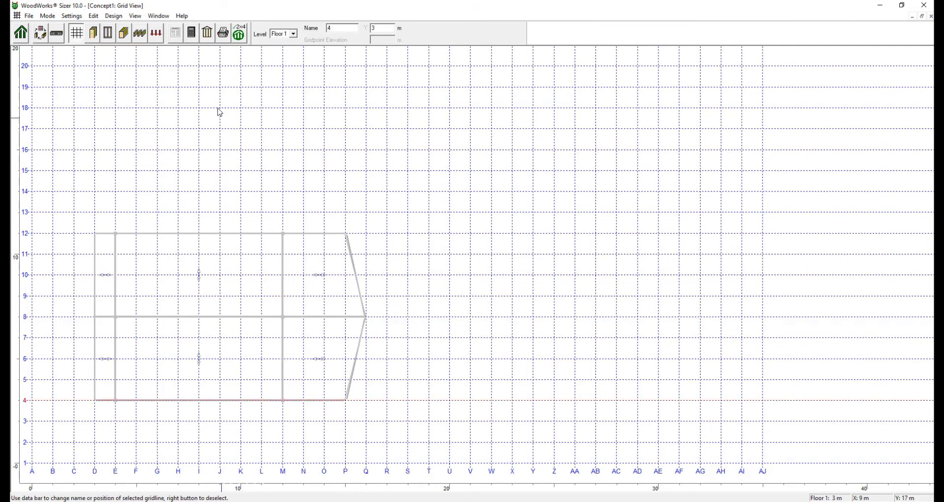
left_click(211, 35)
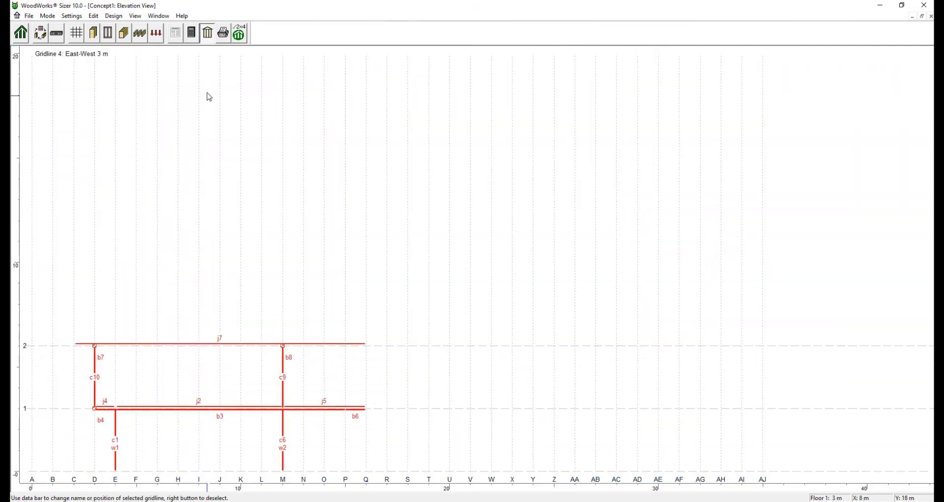
left_click(77, 35)
left_click(284, 33)
left_click(284, 49)
Raise roof gridpoints M12 and M4 from 6 m to 7 m elevation.
left_click_drag(285, 239, 324, 230)
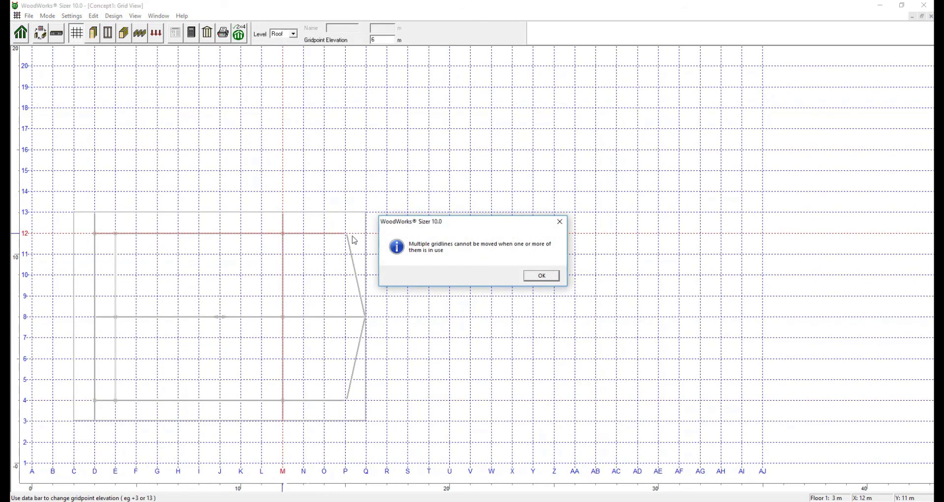
left_click(535, 275)
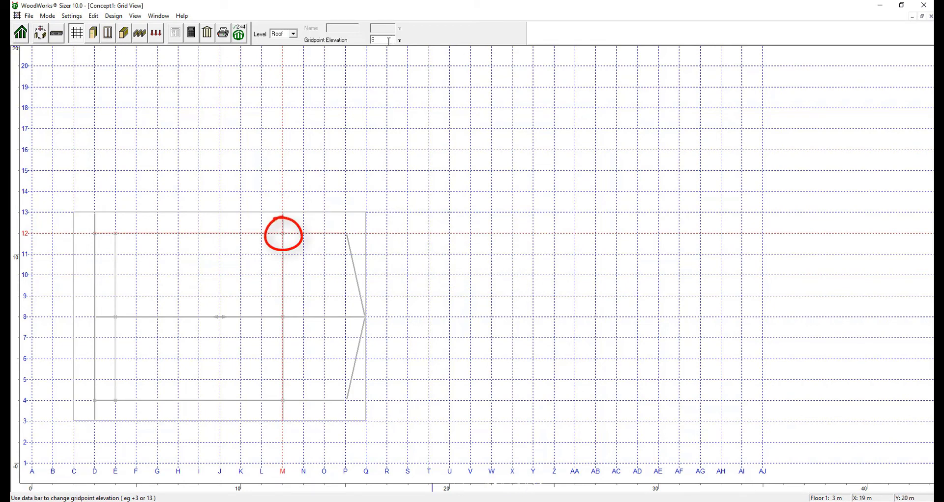
type("7")
left_click(286, 404)
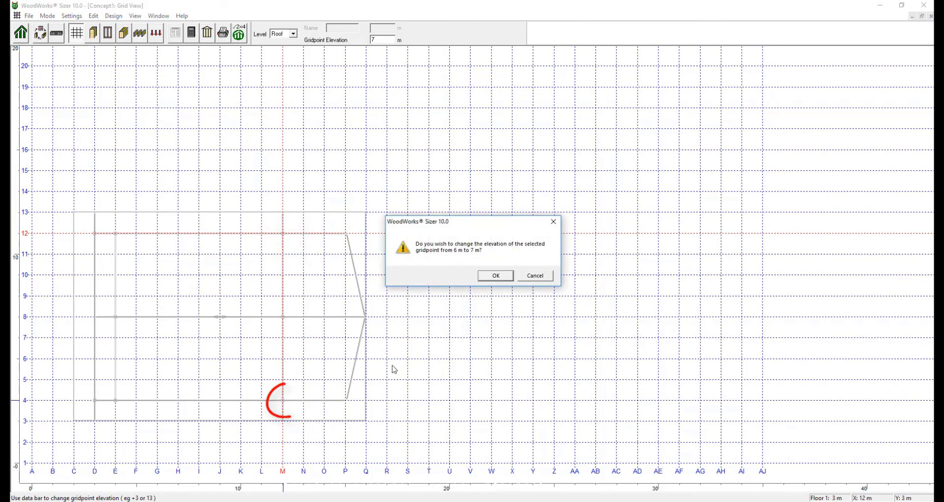
left_click(496, 276)
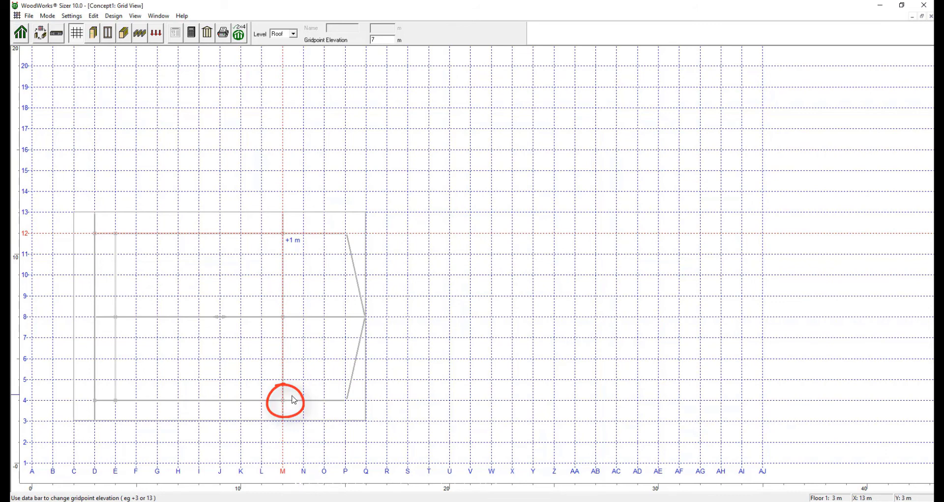
left_click(492, 276)
left_click(276, 420)
Check the sloped roof in the elevation cross-section before moving to the loads layout.
left_click(206, 35)
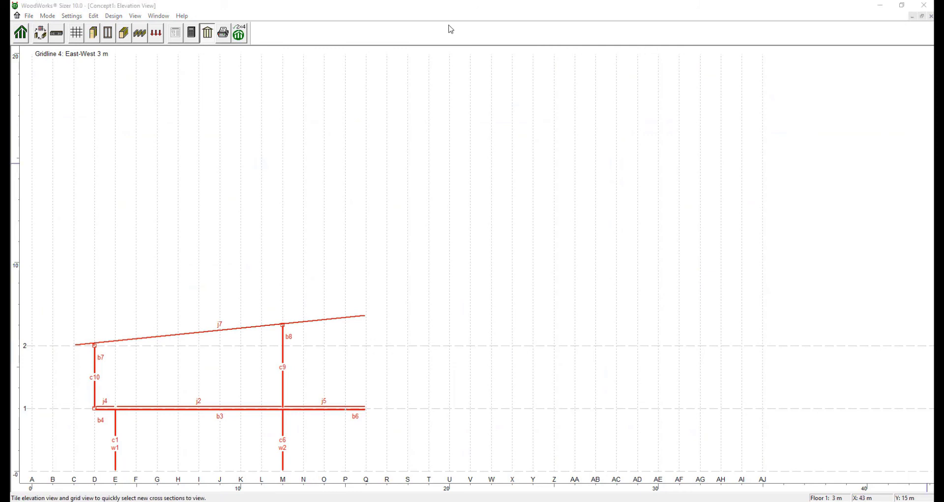
left_click(79, 37)
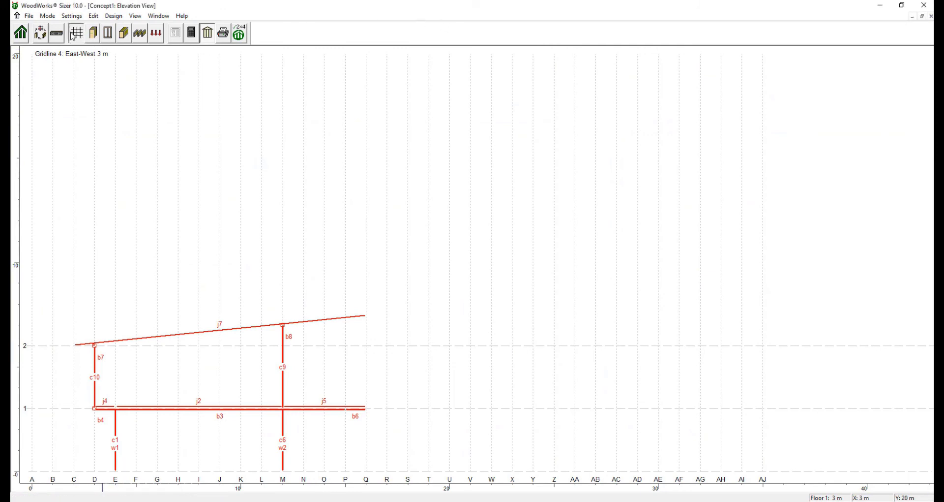
left_click(156, 34)
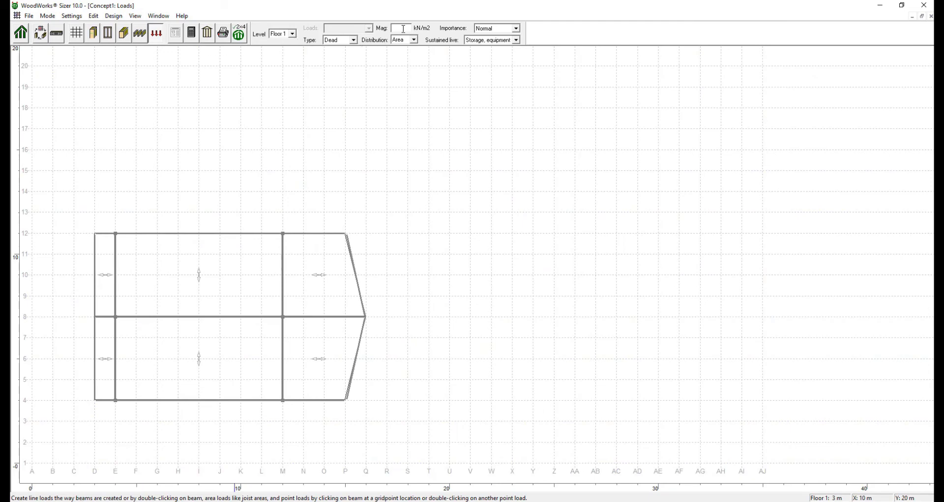
Create a 0.5 kN/m2 dead area load with Normal importance over the full Floor 1 slab.
left_click(402, 30)
type("0.5")
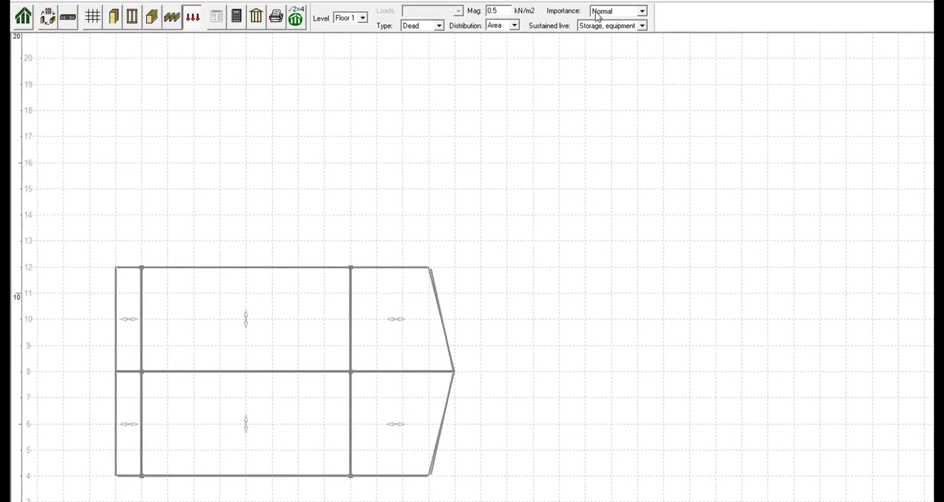
left_click(597, 16)
left_click(630, 18)
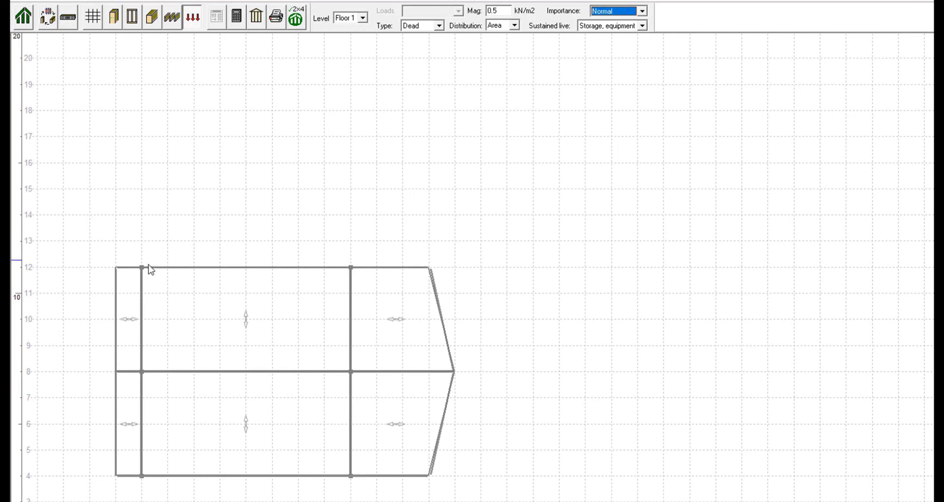
left_click(119, 270)
left_click(457, 269)
left_click(456, 481)
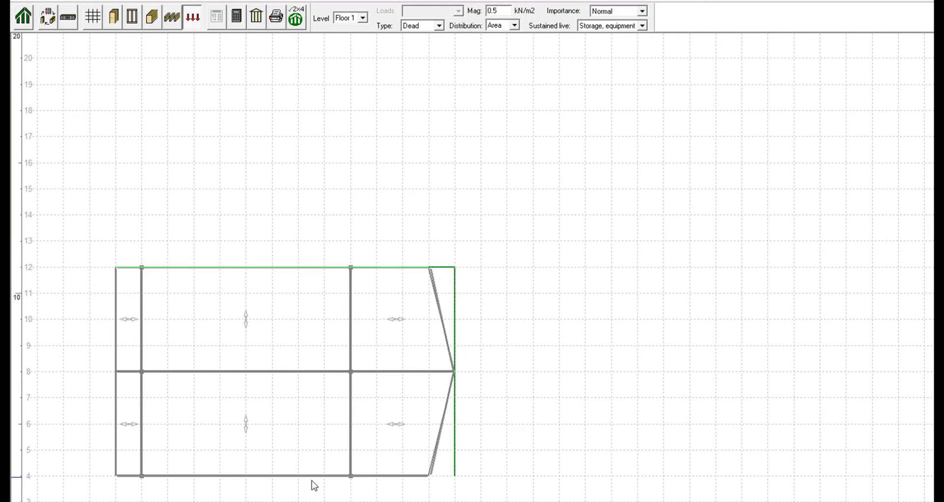
left_click(116, 477)
Switch to a 2.4 kN/m2 live load and place its right-side corners.
left_click(439, 26)
left_click(423, 46)
left_click(501, 11)
type("2.4")
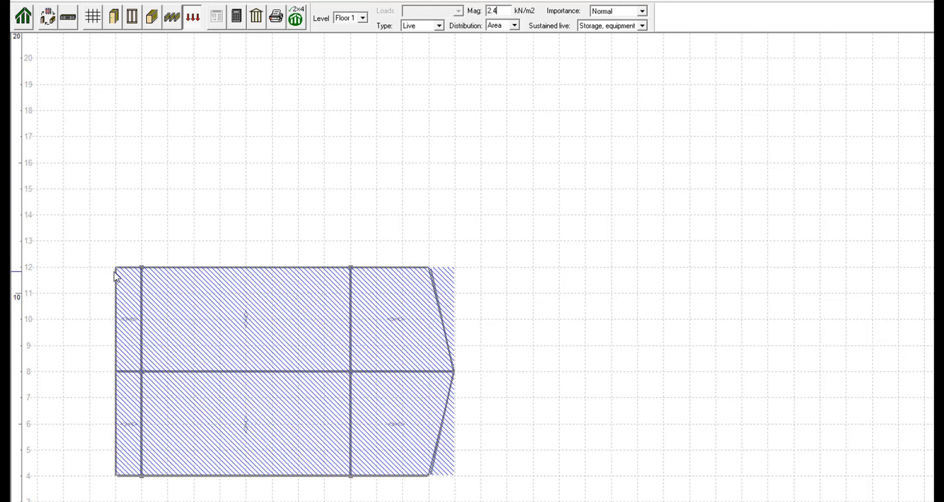
left_click(455, 268)
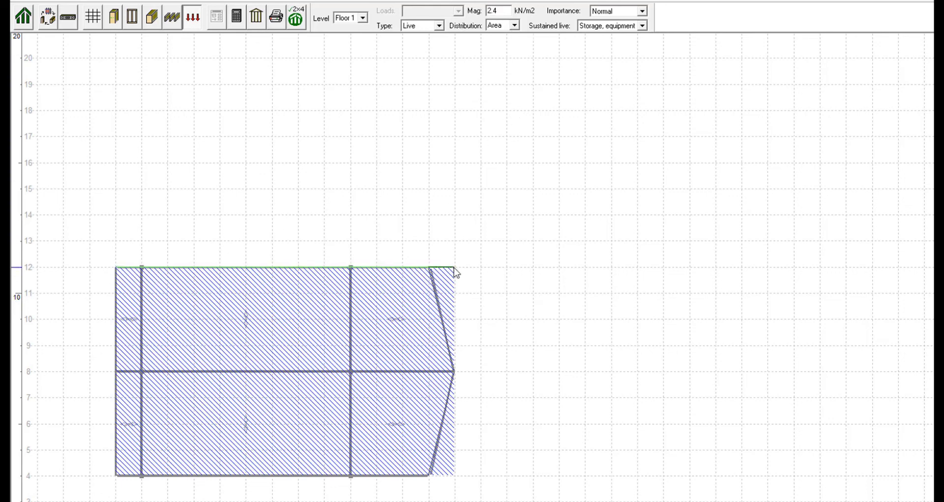
left_click(454, 476)
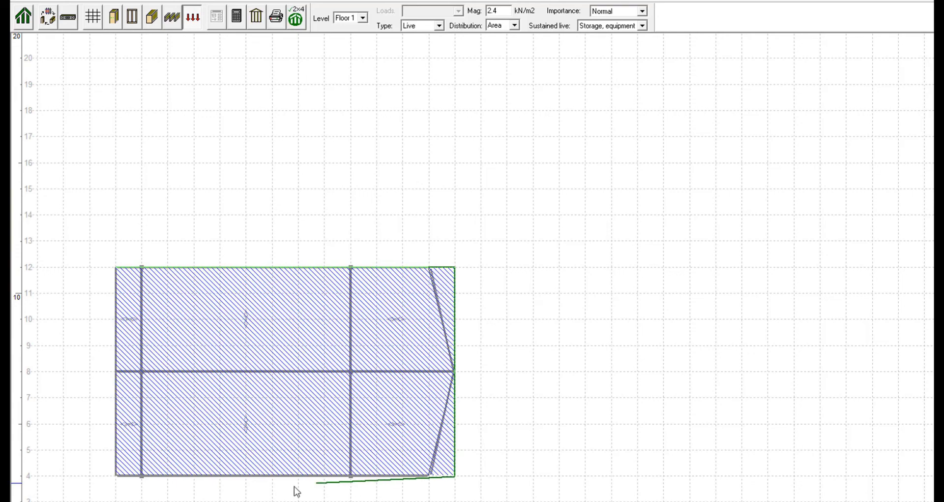